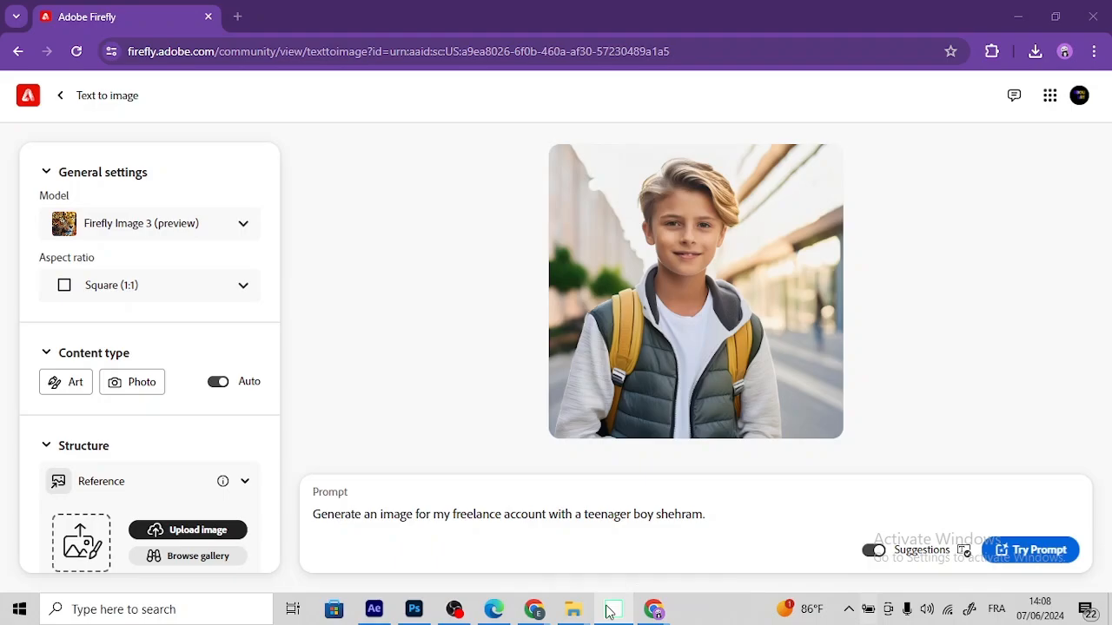
Step: Switch to Photo Viewer, view the camera-and-egg photo and egg1.jpg, and return to the Adobe Firefly page
click(610, 611)
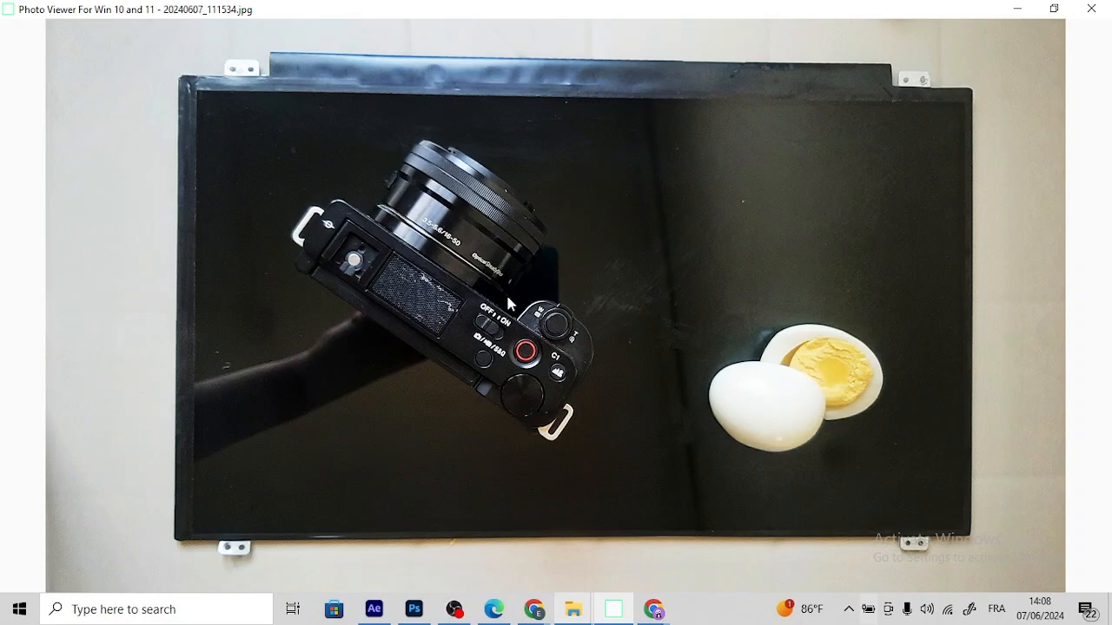
key(Right)
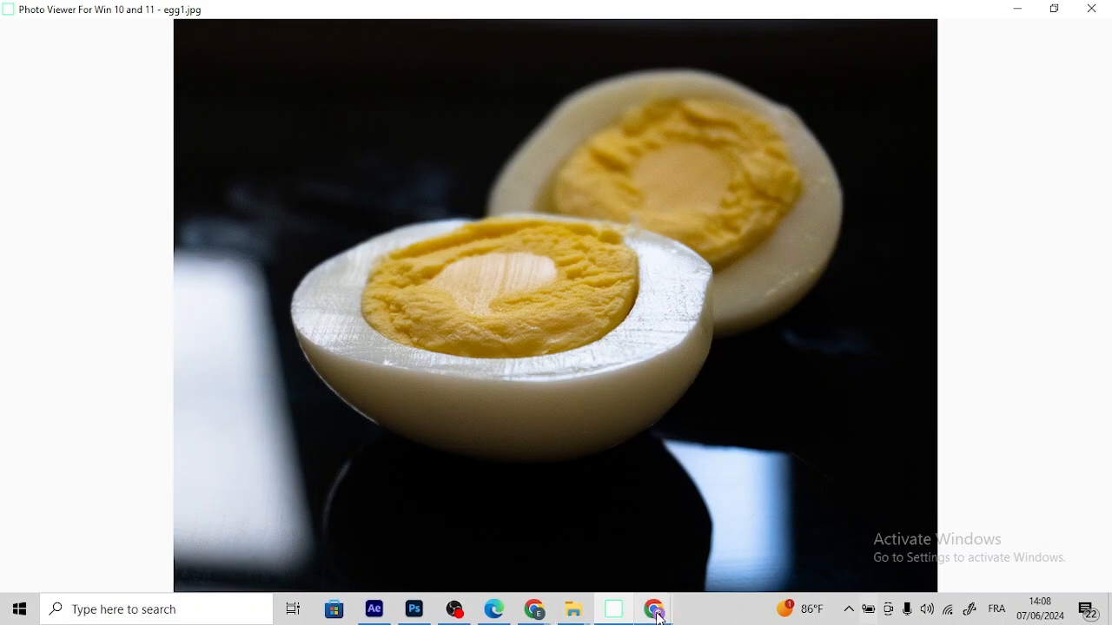
mouse_move(654, 610)
click(734, 563)
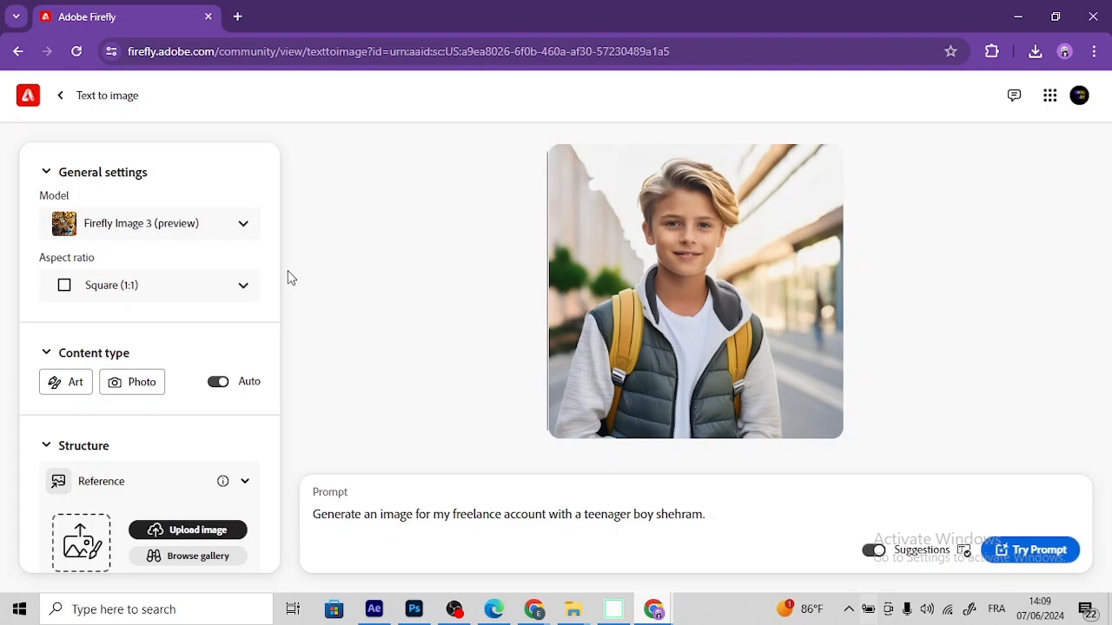
Step: Set the aspect ratio to Landscape (4:3) and the content type to Photo
click(240, 295)
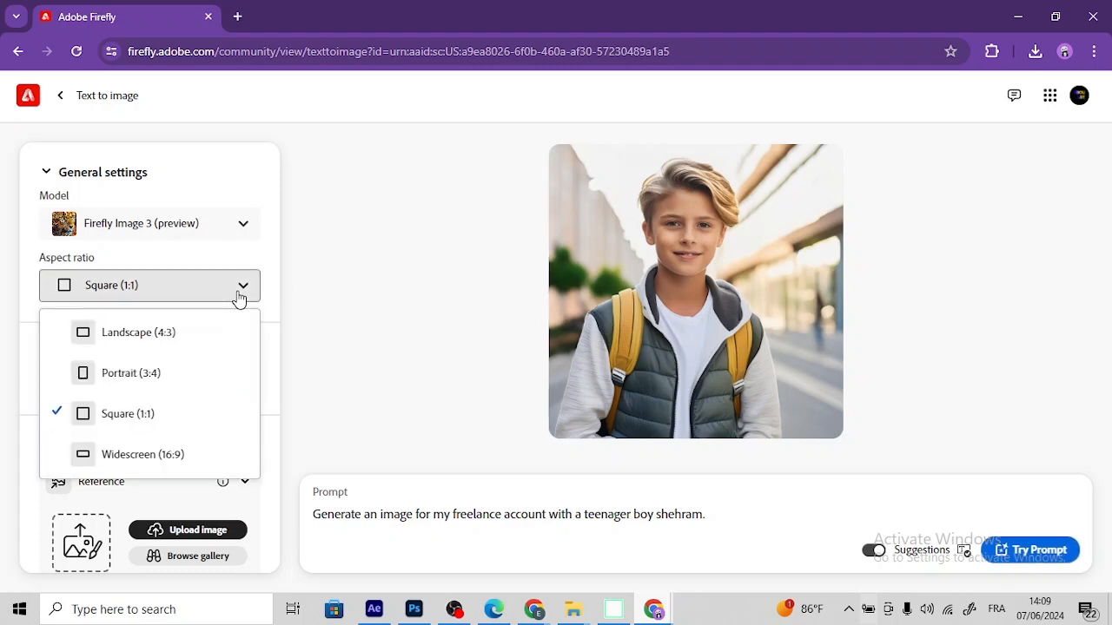
click(186, 345)
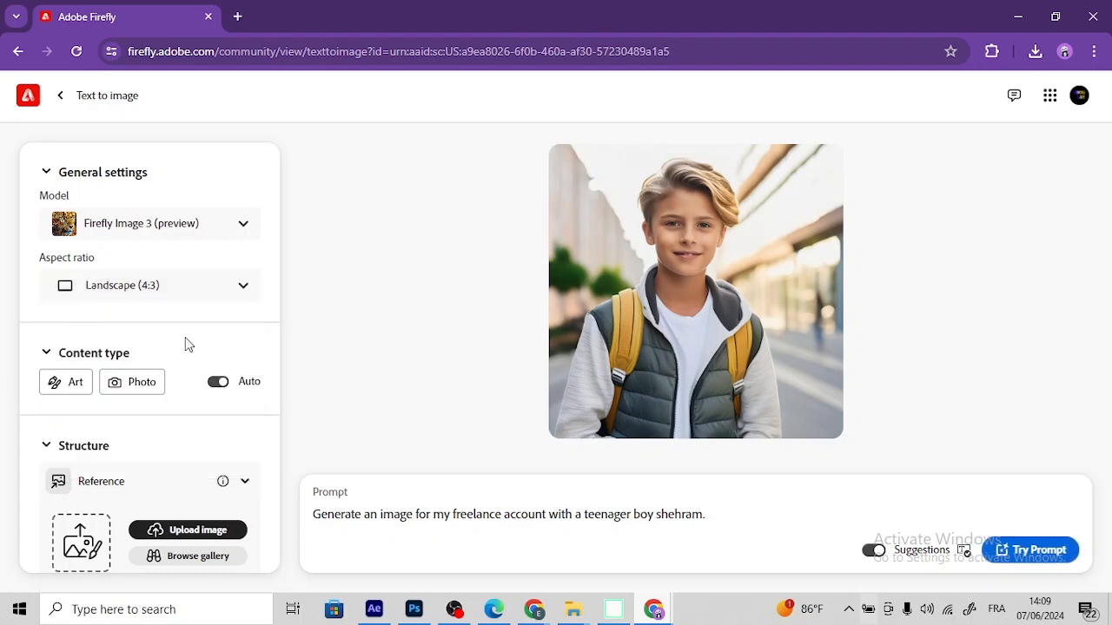
click(147, 388)
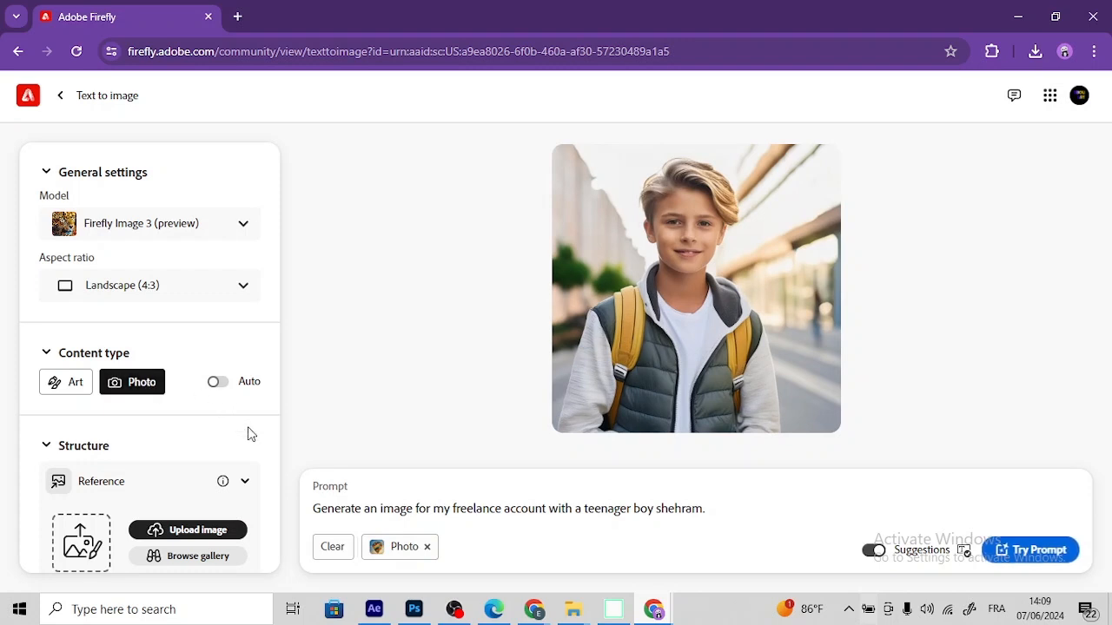
Step: Upload egg1 from the EGG folder as the structure reference image
scroll(250, 434, down, 2)
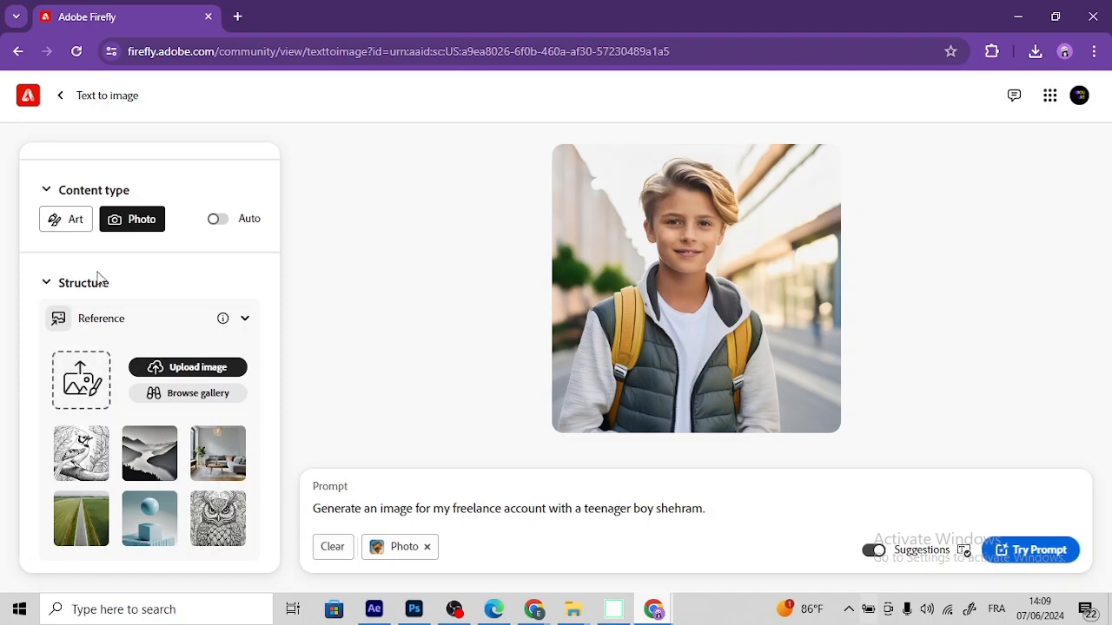
click(78, 388)
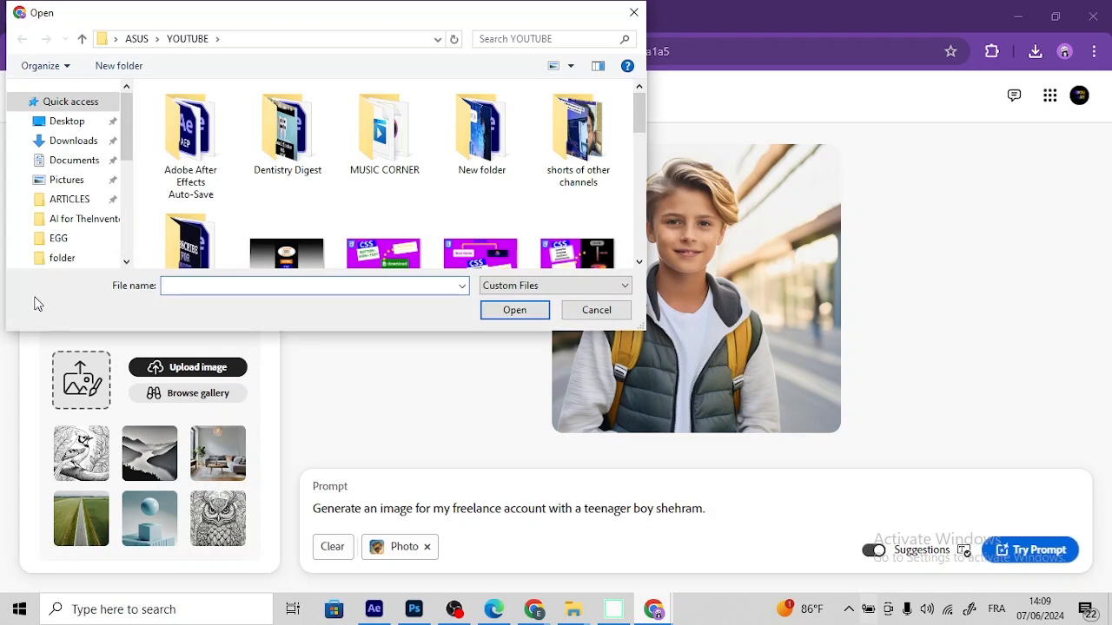
click(79, 243)
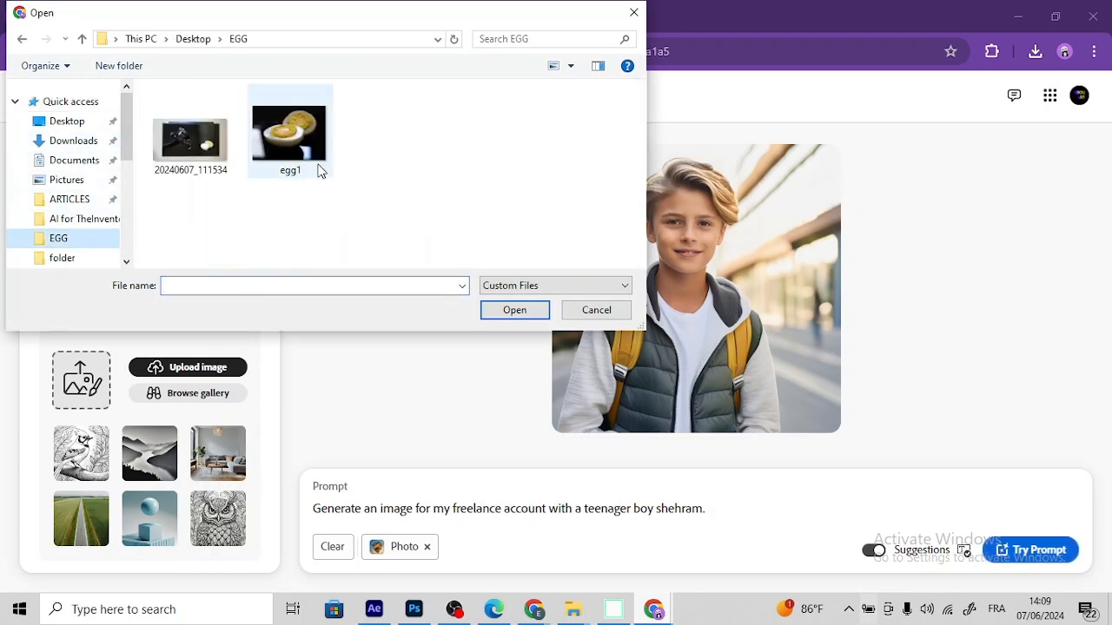
click(279, 141)
double_click(278, 140)
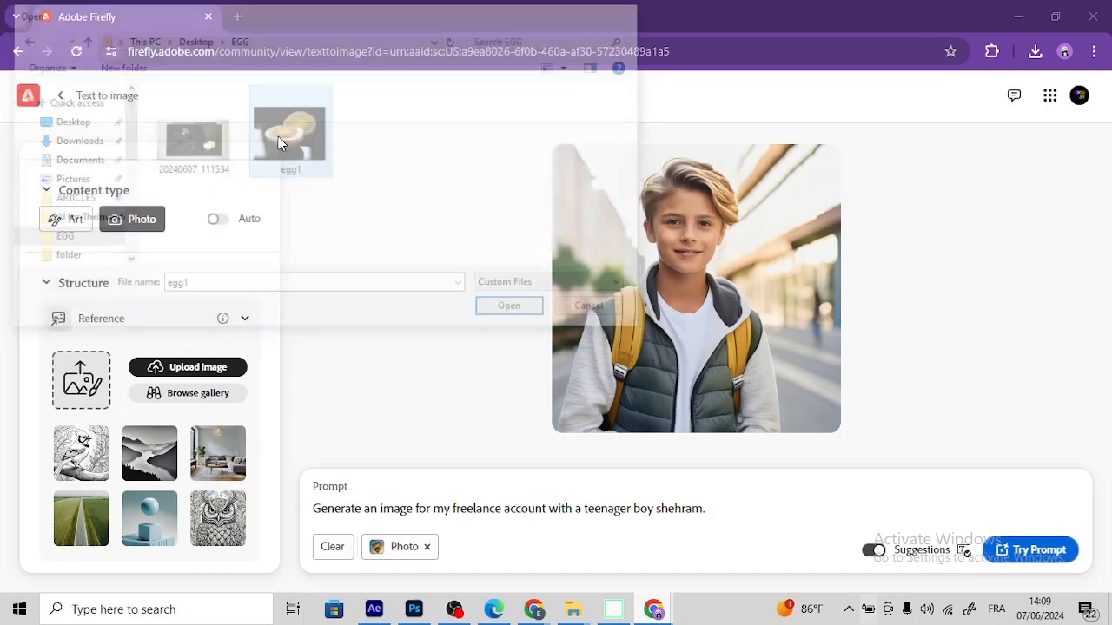
click(700, 398)
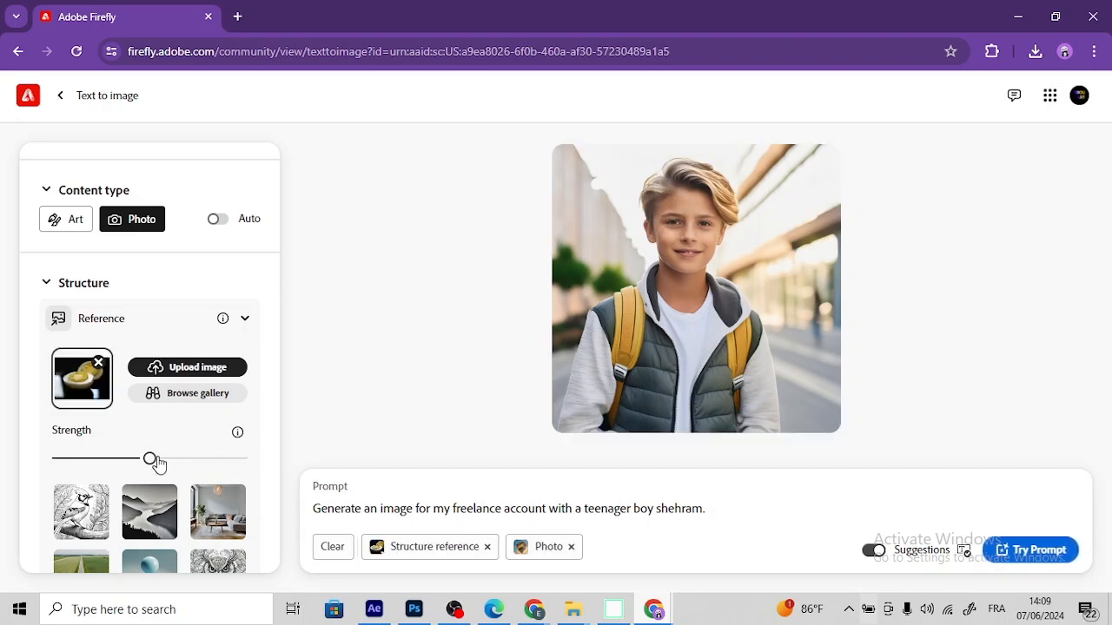
Step: Set the lighting style effect to Studio light
scroll(156, 463, down, 3)
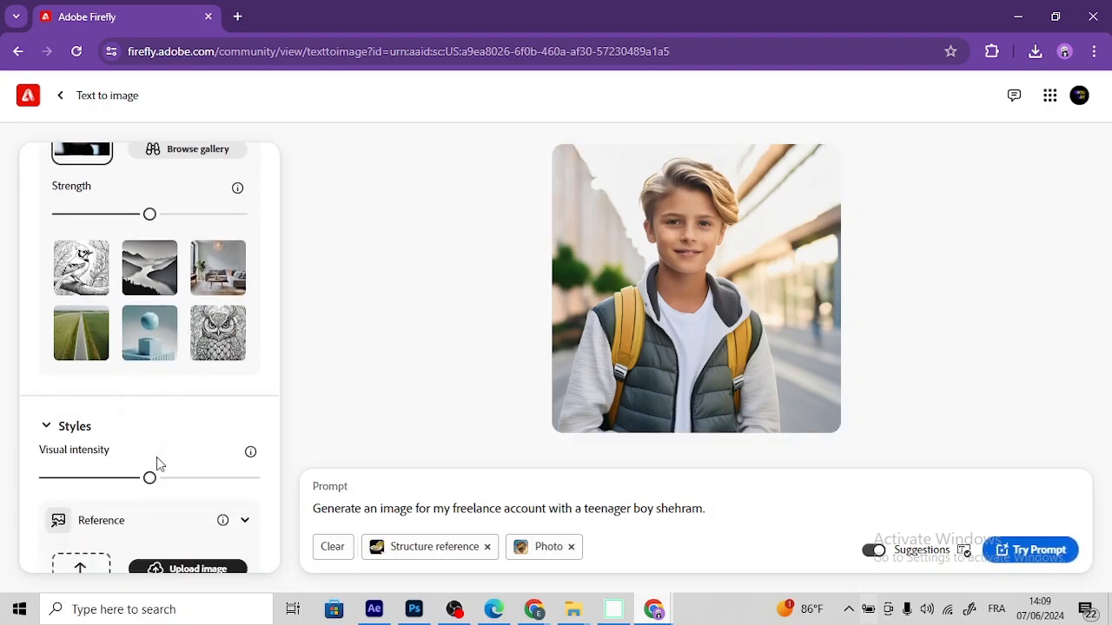
scroll(157, 463, down, 1)
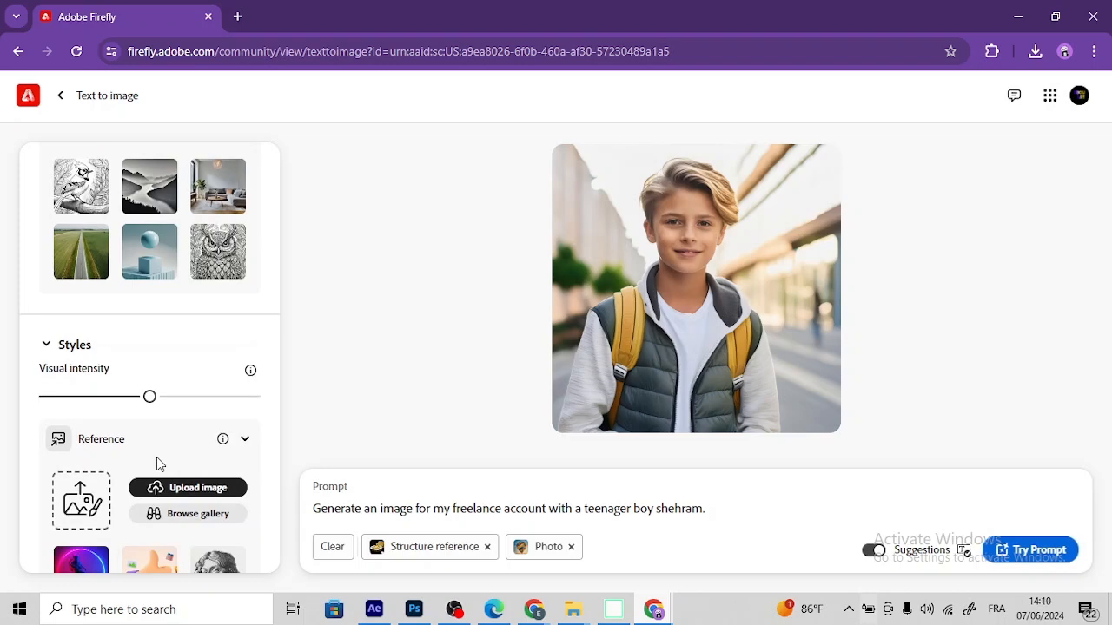
scroll(159, 465, down, 7)
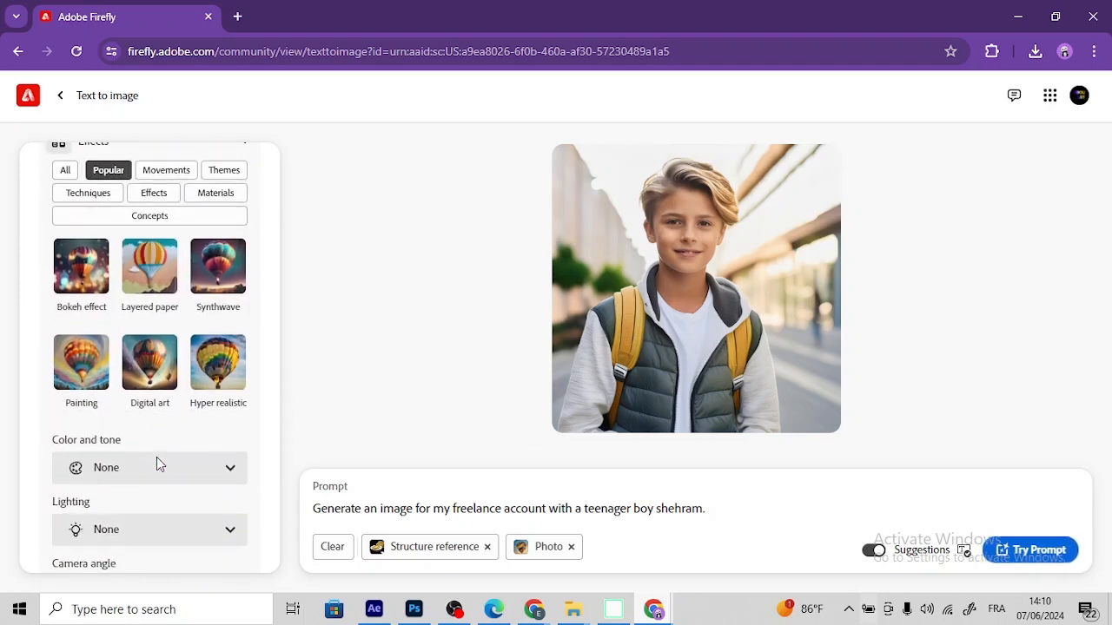
scroll(157, 465, down, 1)
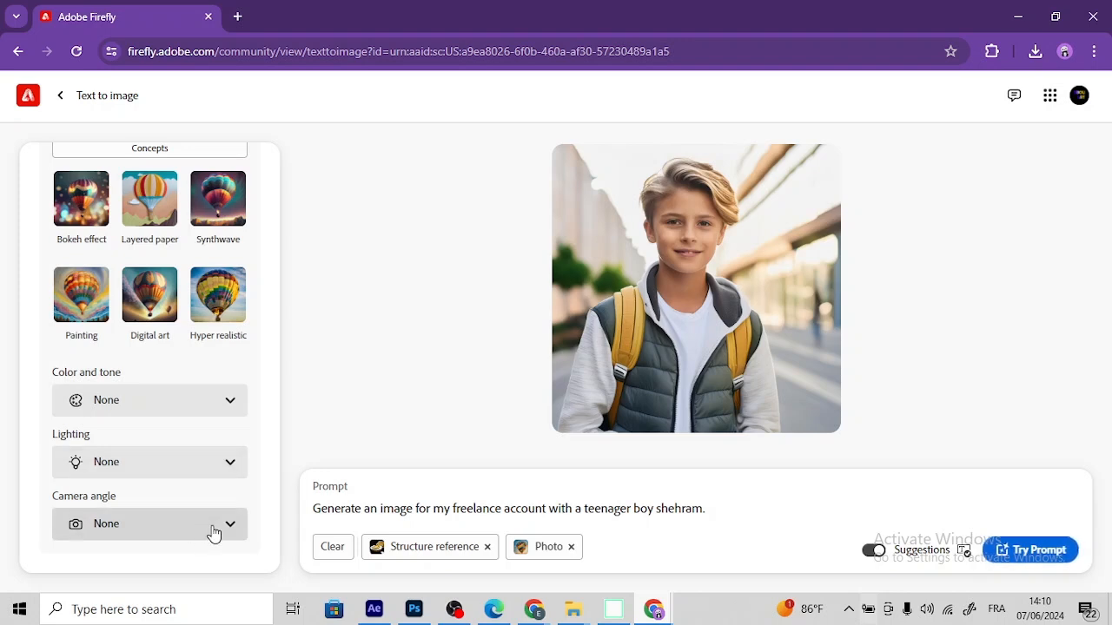
click(223, 463)
scroll(199, 397, down, 2)
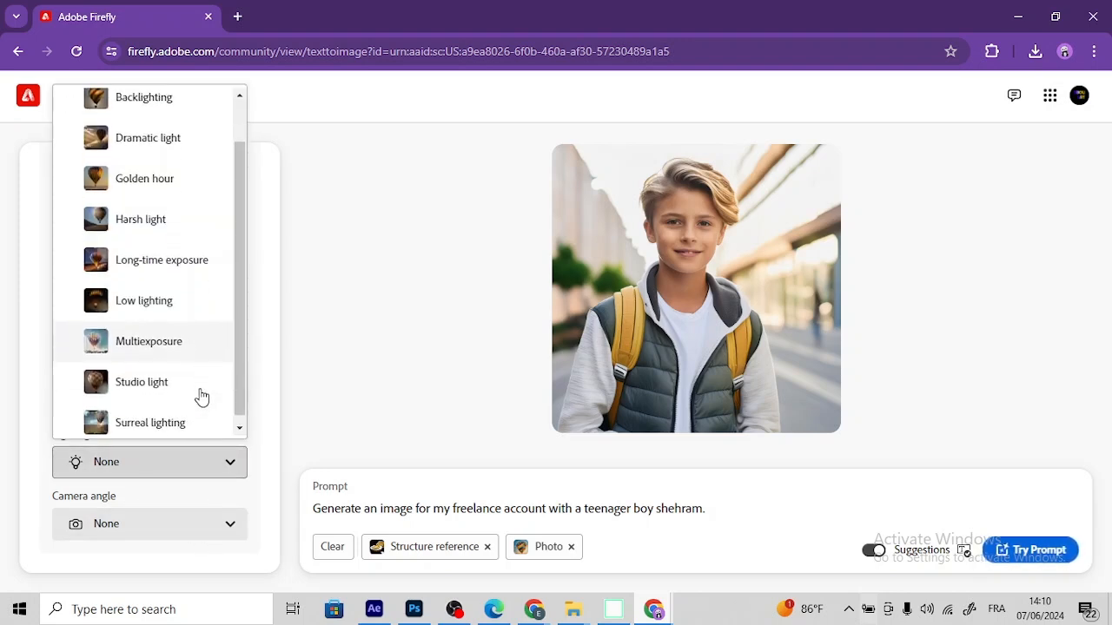
click(194, 387)
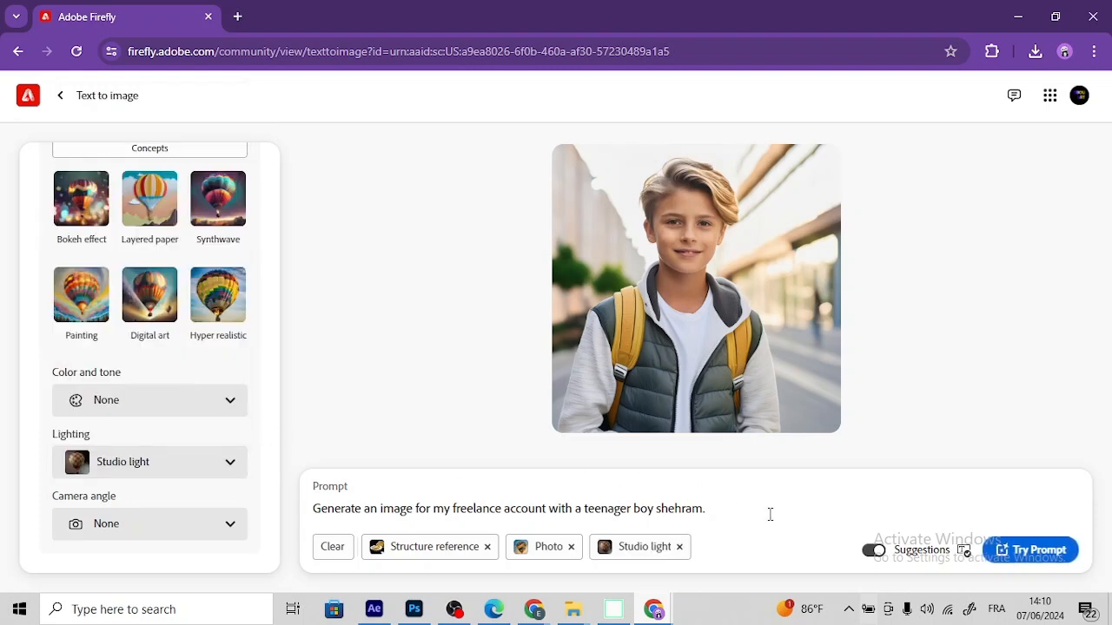
Step: Replace the existing prompt with "sliced egg with tomato sauce"
drag(710, 510, 248, 509)
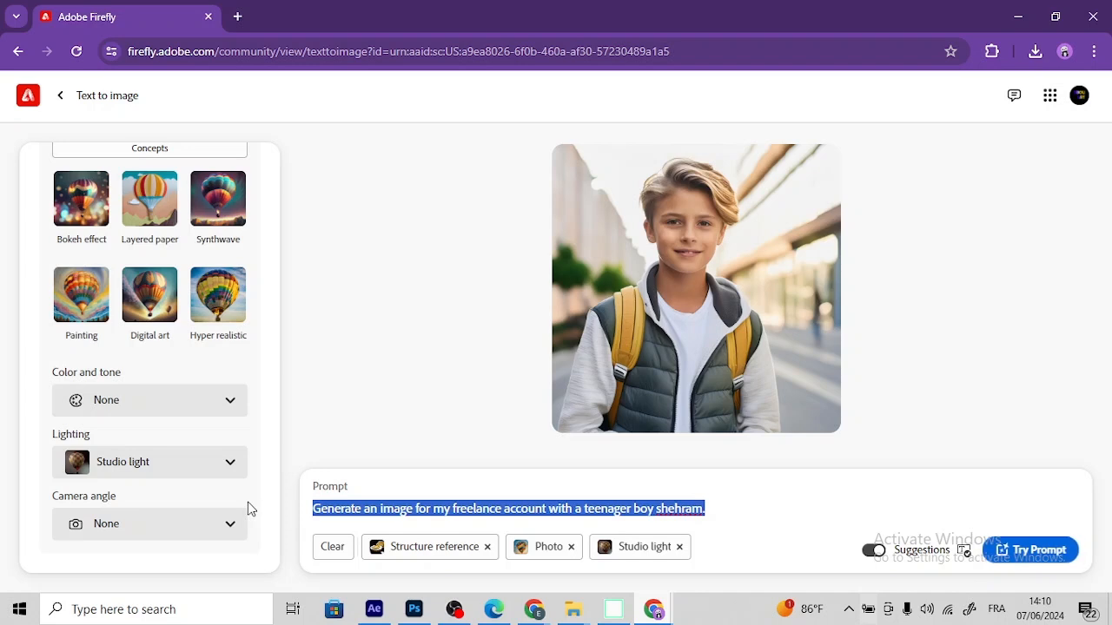
key(BackSpace)
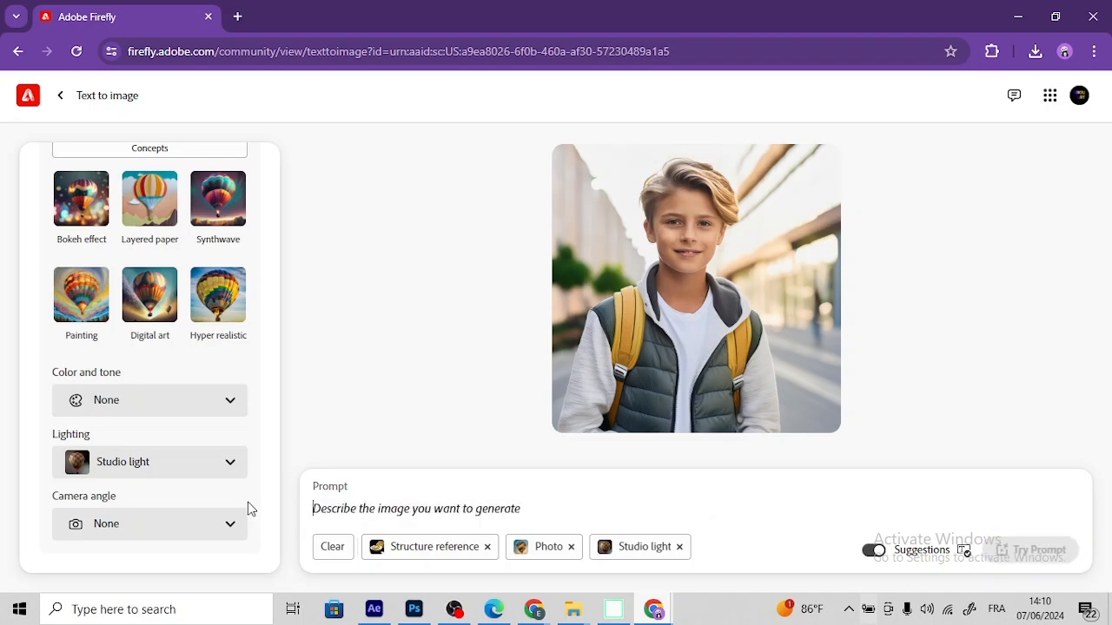
text(sli)
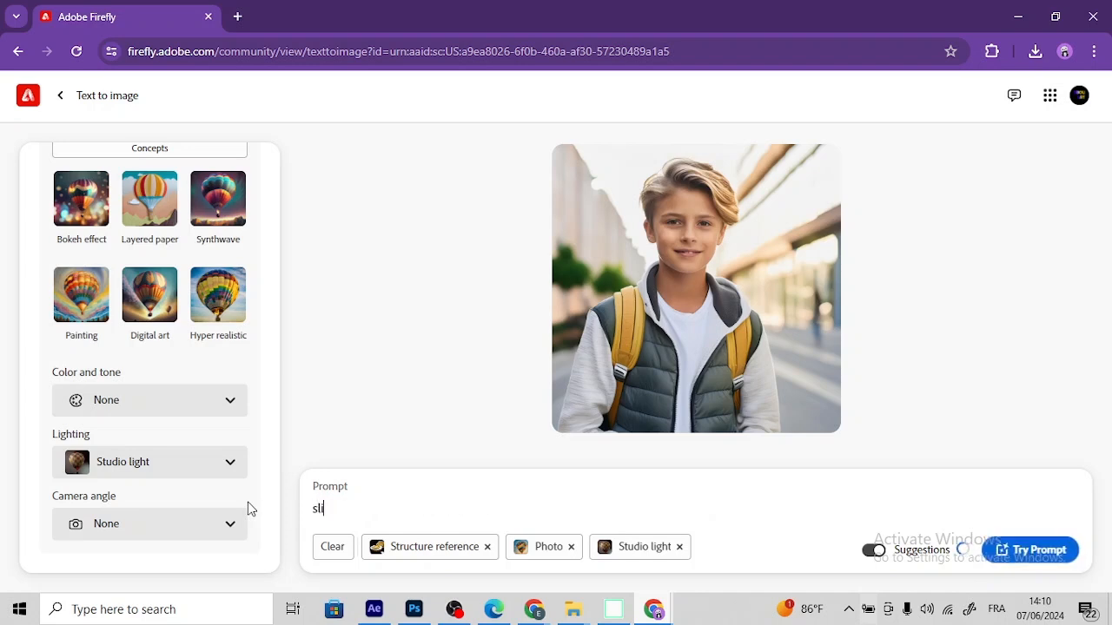
text(ced egg )
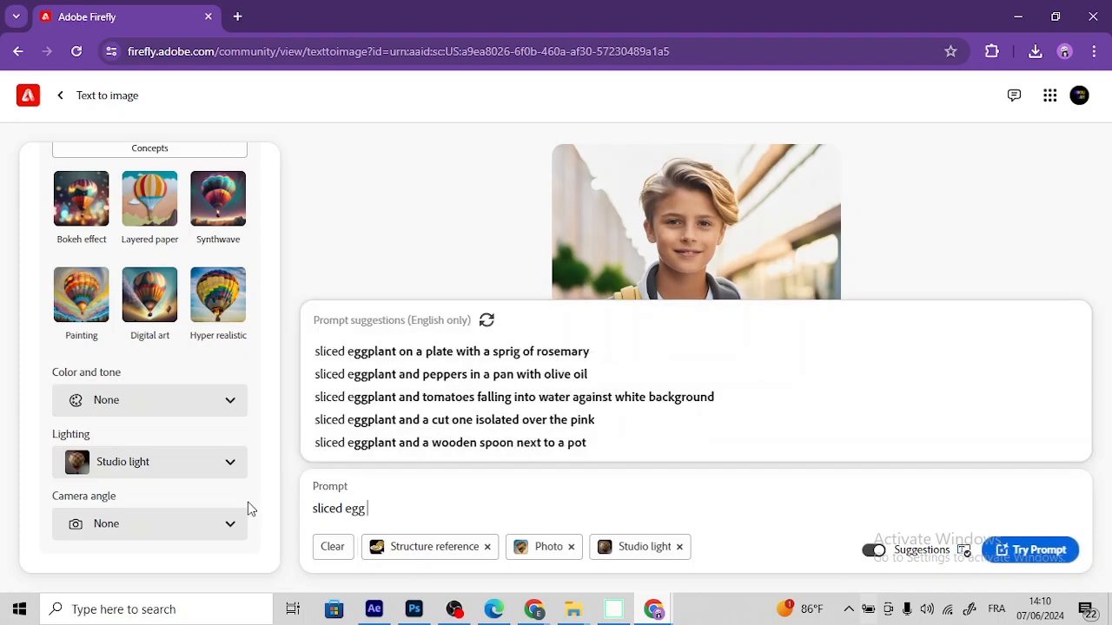
text(with )
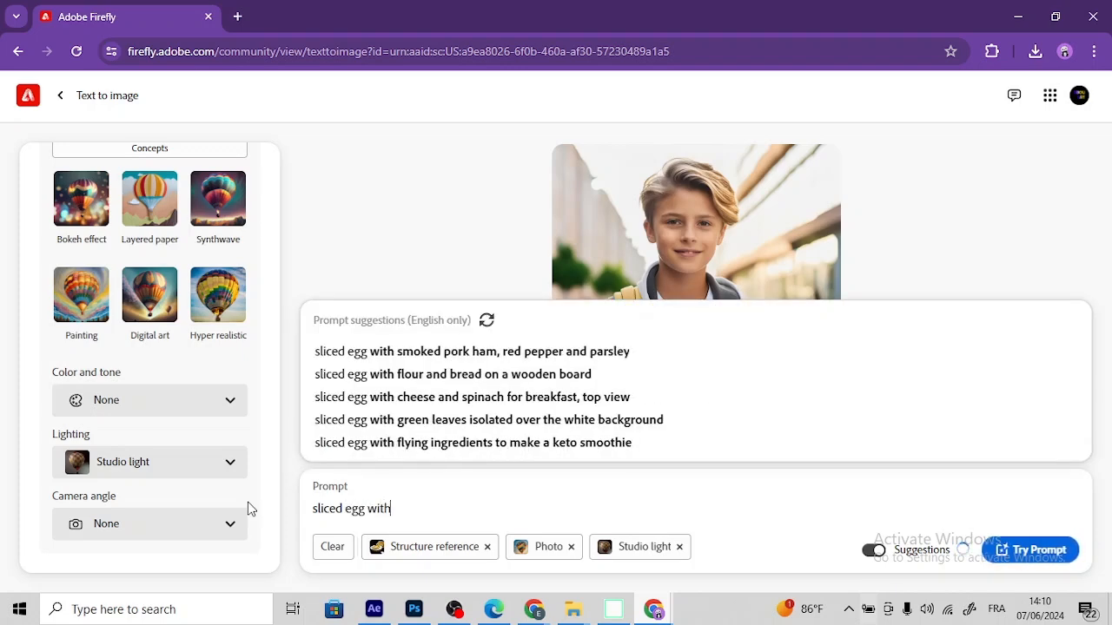
text(t)
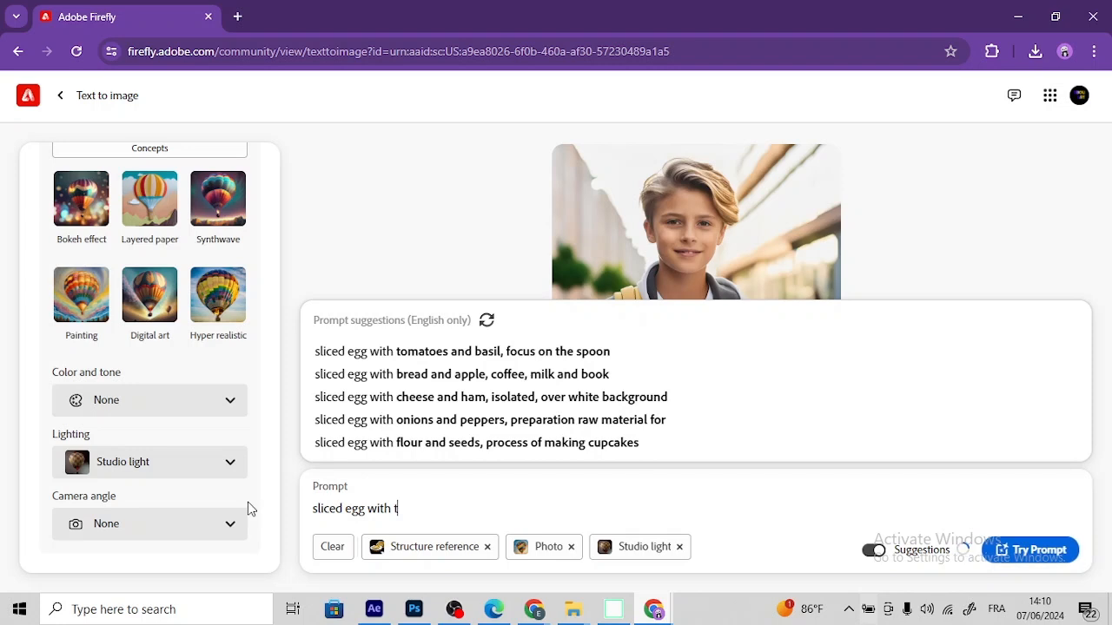
text(omat)
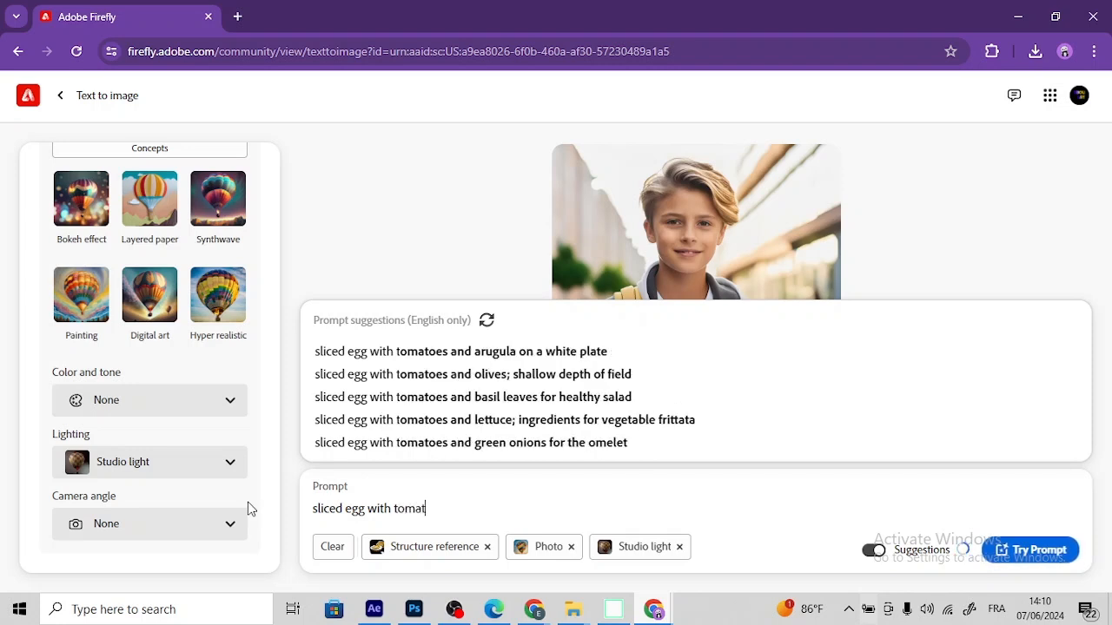
text(o)
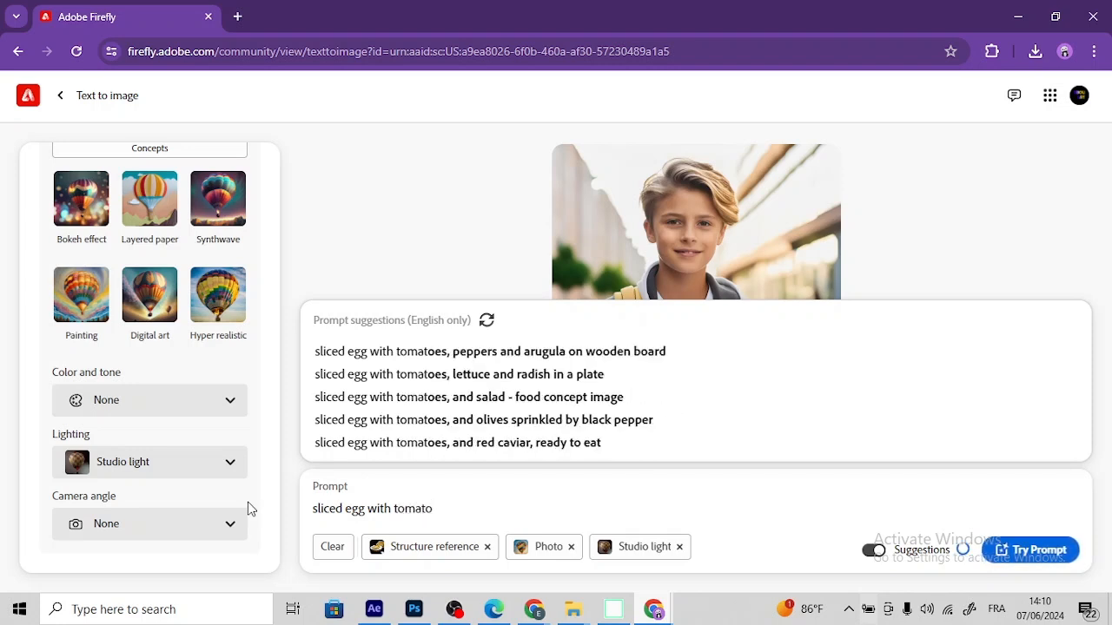
text( sauce)
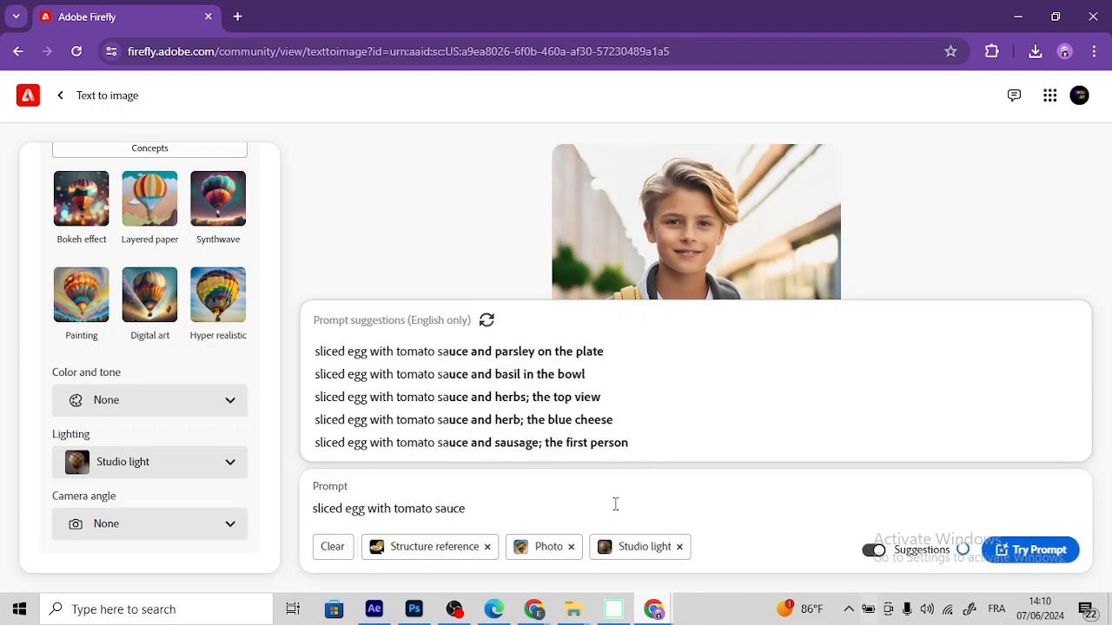
text( splashing i)
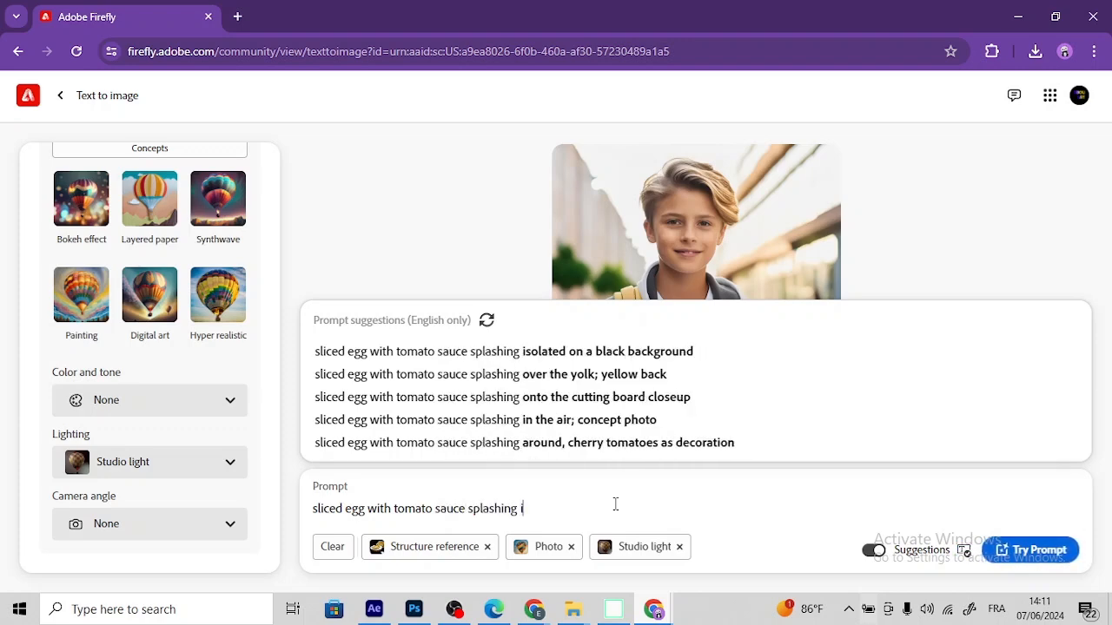
text(solated on t)
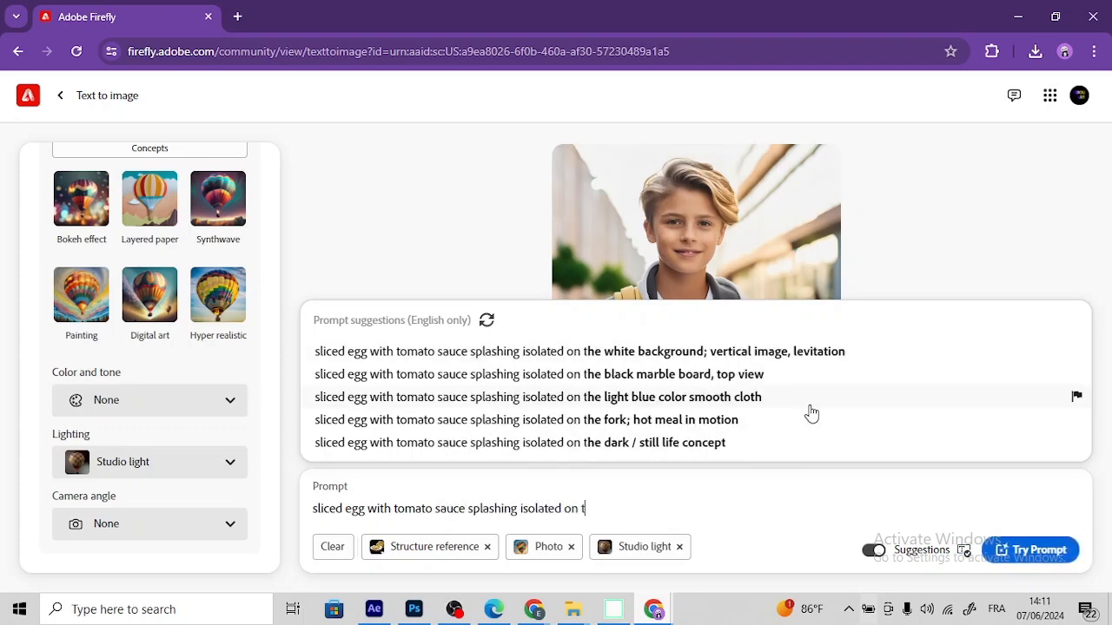
text(he)
Step: Extend the prompt with "splashing isolated on the black background; flying bread,textureof splashes"
click(781, 351)
drag(826, 508, 702, 514)
key(BackSpace)
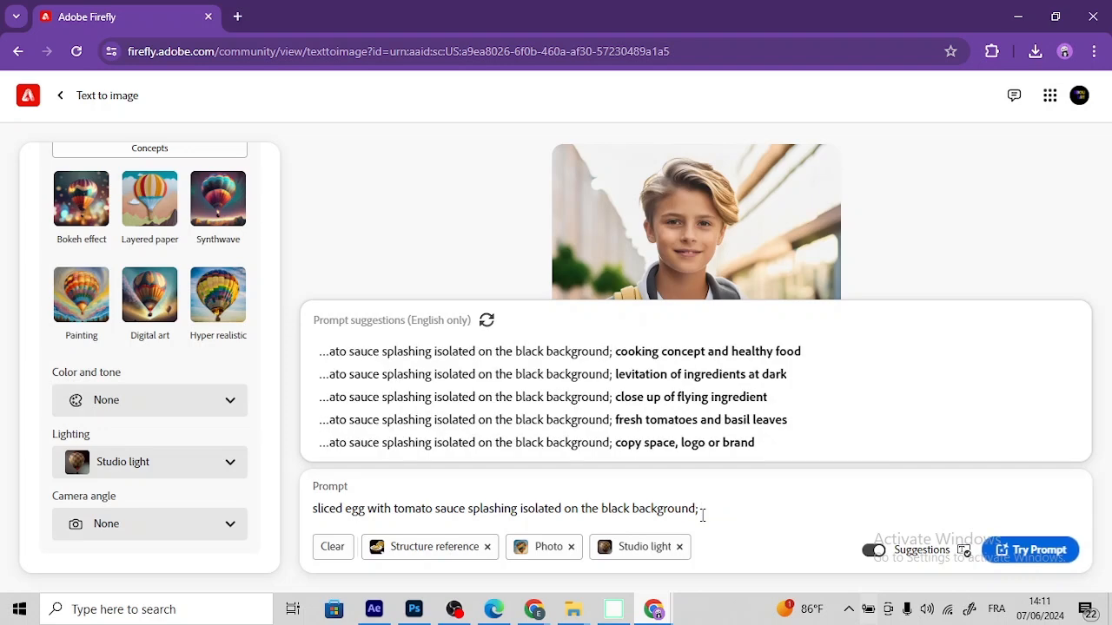
text(flying bread,)
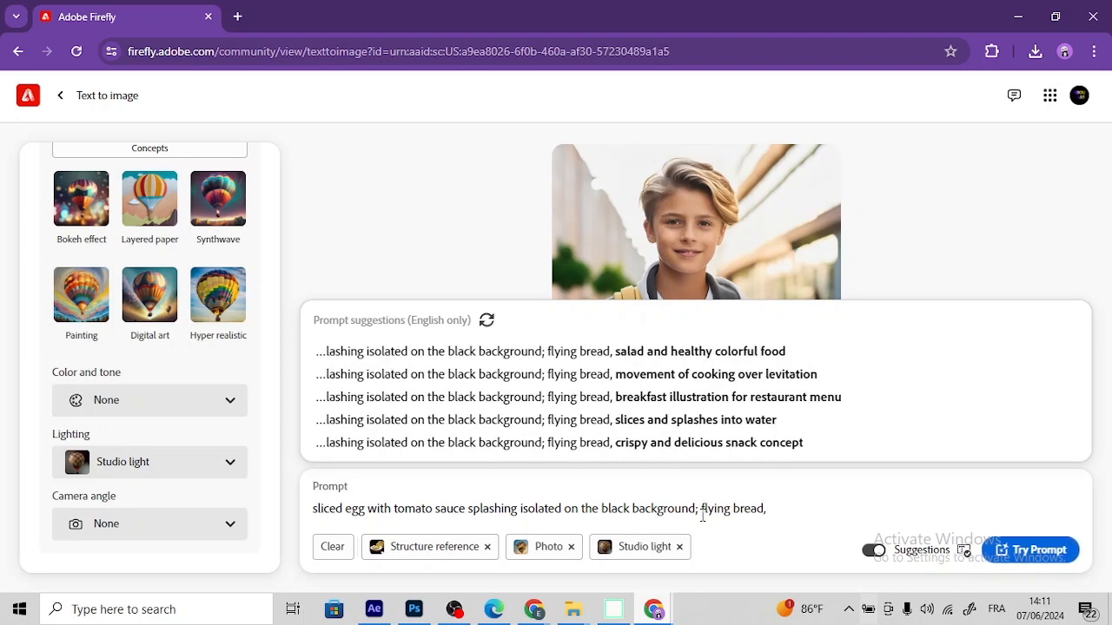
text(textureof splashes)
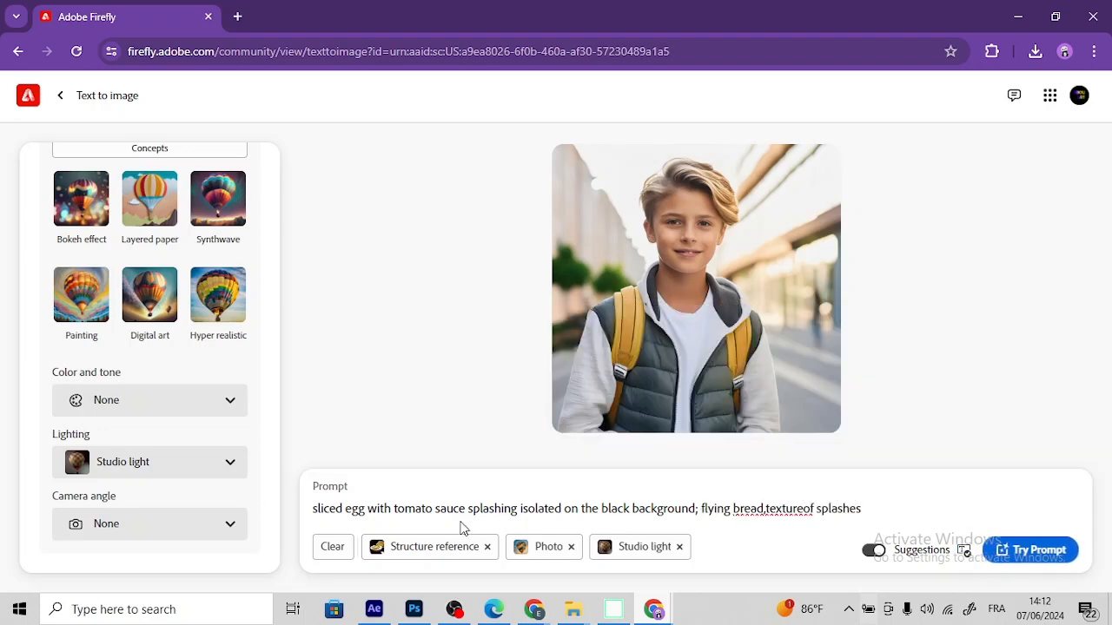
Step: Correct the prompt wording to "isolated on a black background" and "texture of splashes", and generate the images
click(597, 509)
key(BackSpace)
key(BackSpace)
key(BackSpace)
text(a)
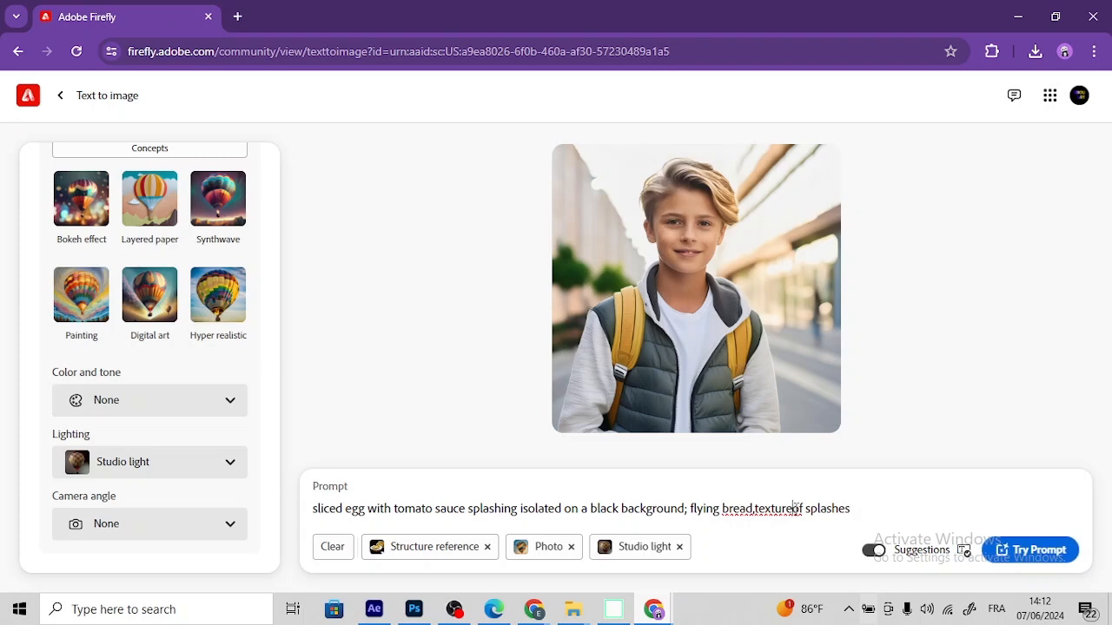
click(549, 358)
drag(959, 509, 856, 507)
key(BackSpace)
click(1033, 554)
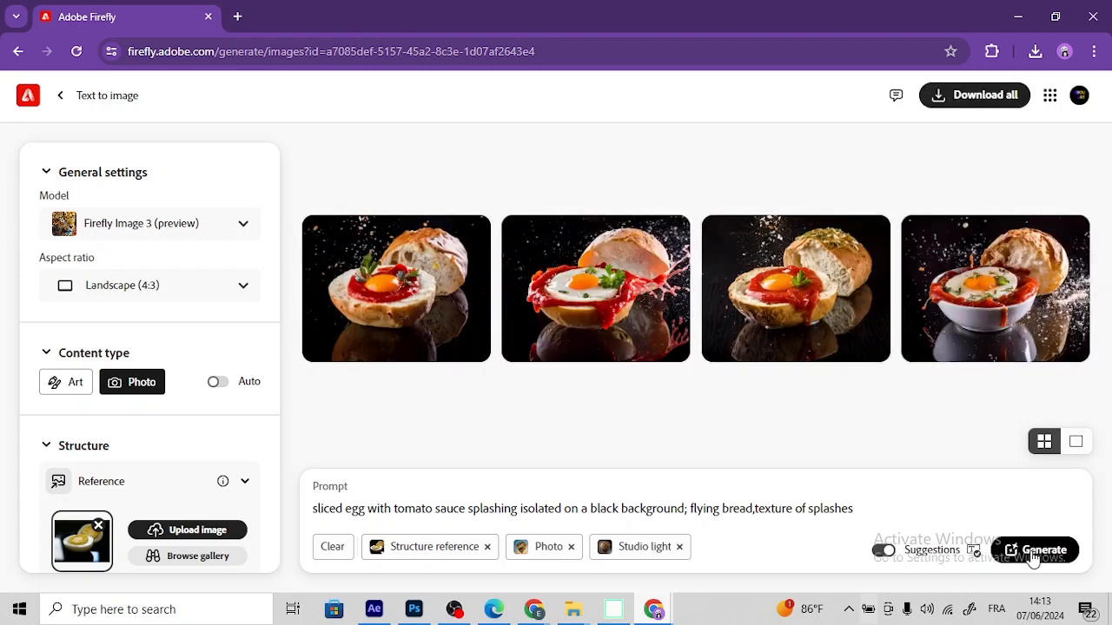
Step: Review the four generated egg-and-bread images one by one at enlarged size, and download all of them
click(432, 285)
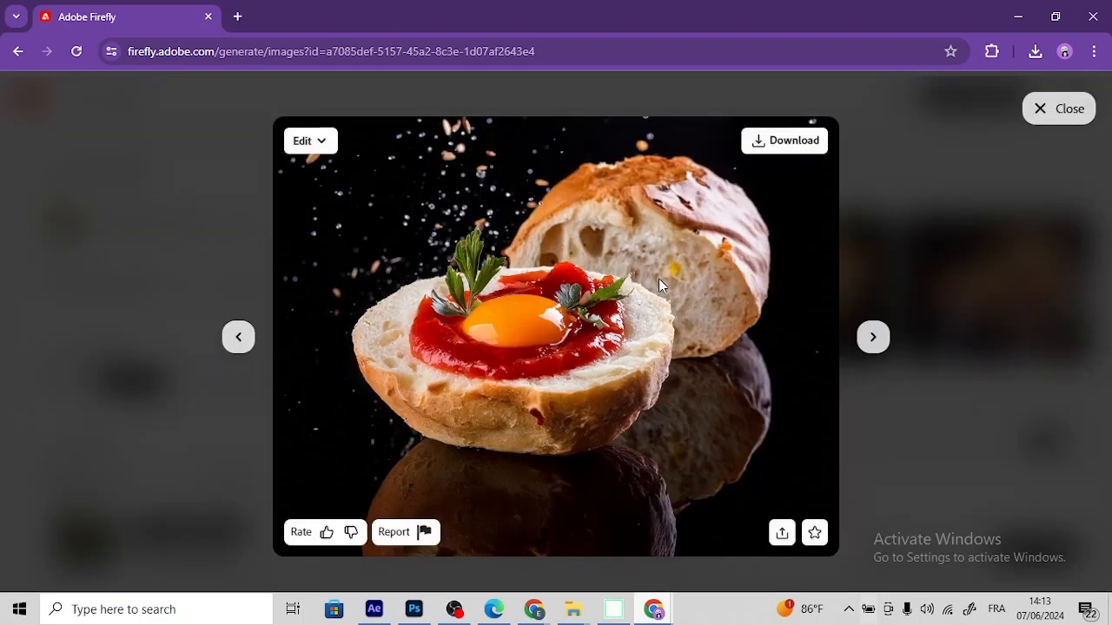
click(874, 340)
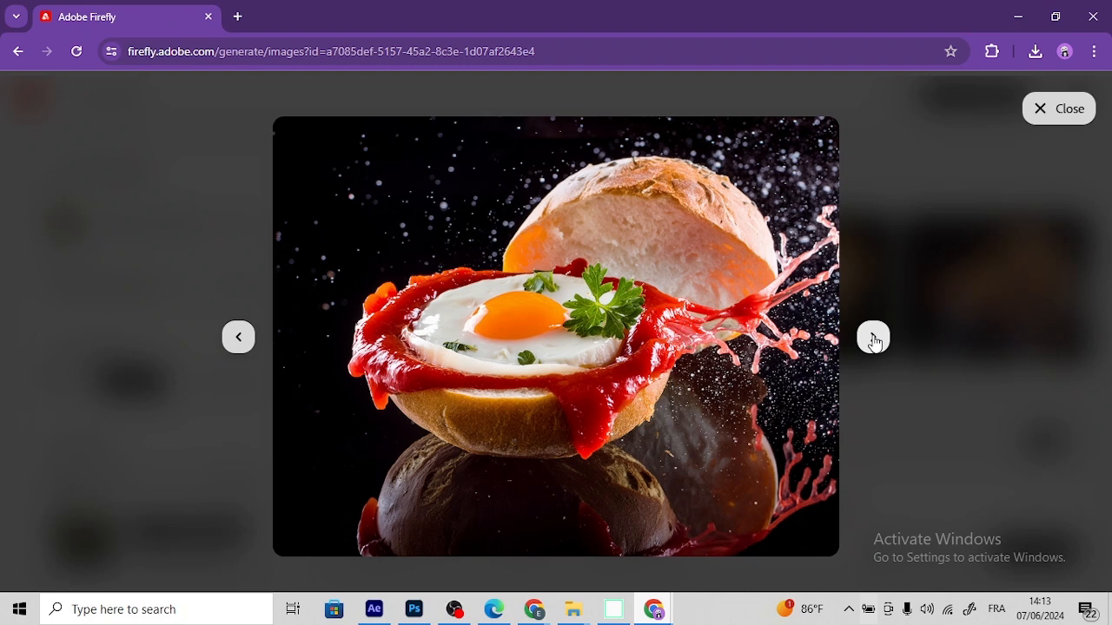
click(873, 339)
click(873, 339)
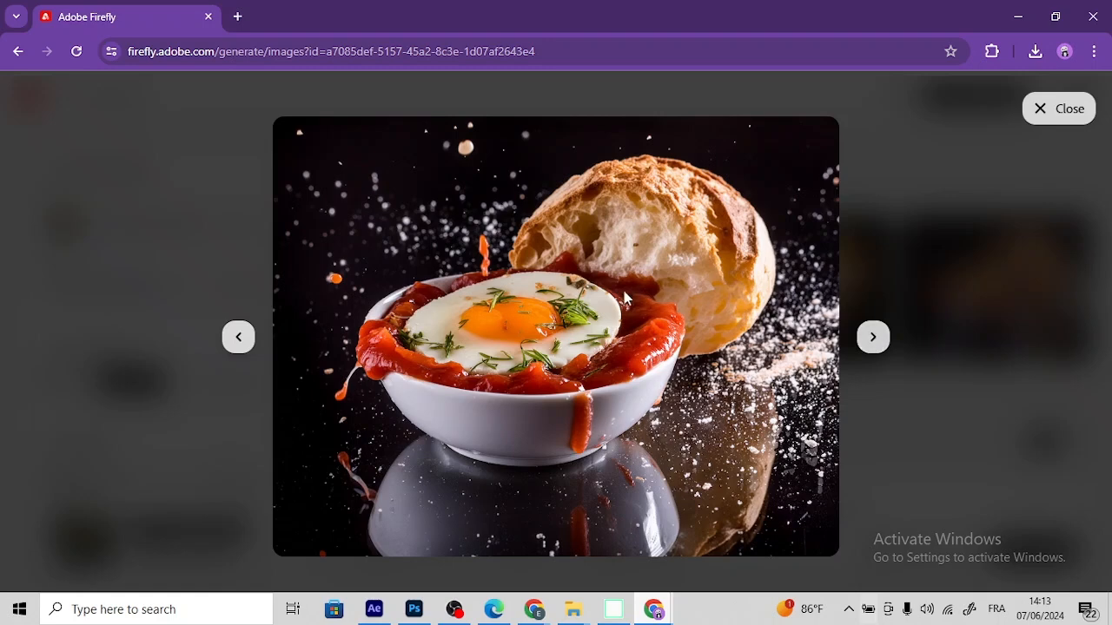
mouse_move(495, 257)
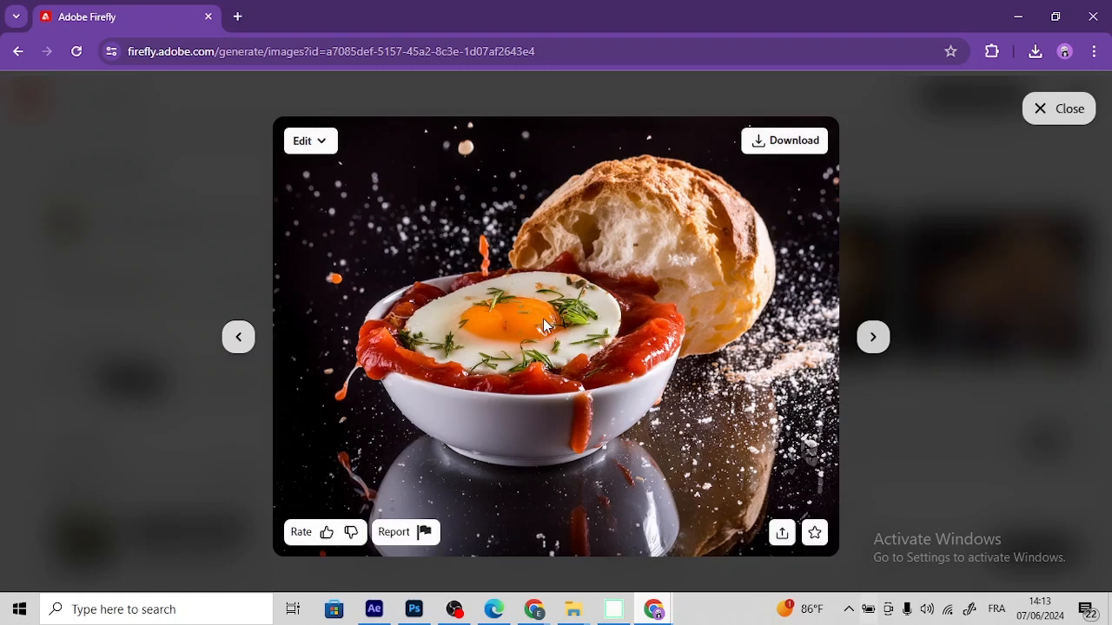
click(872, 337)
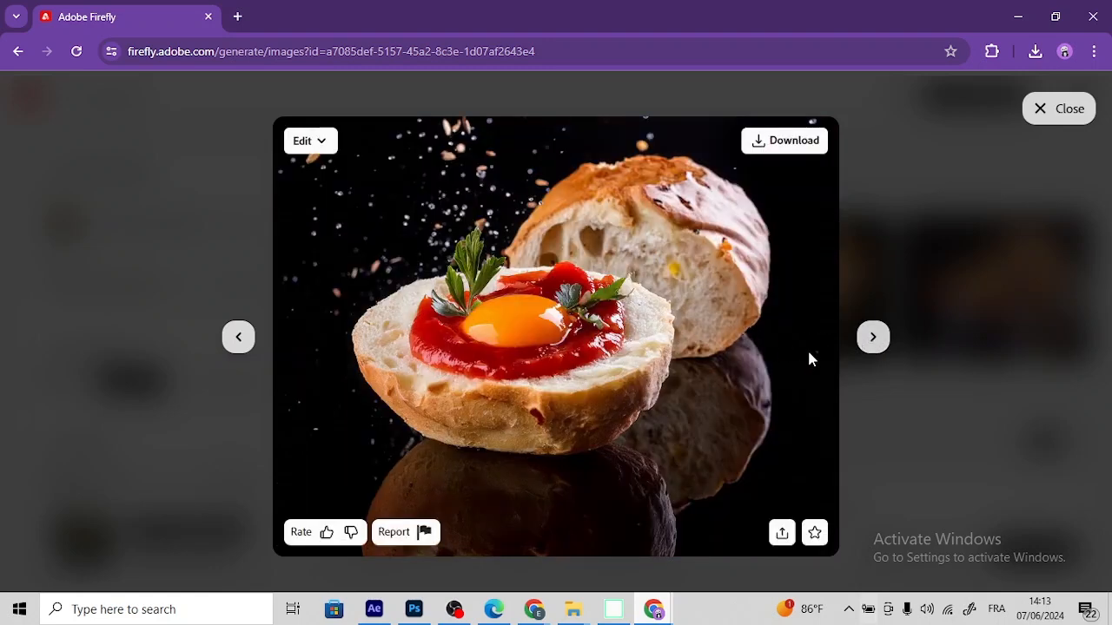
click(861, 349)
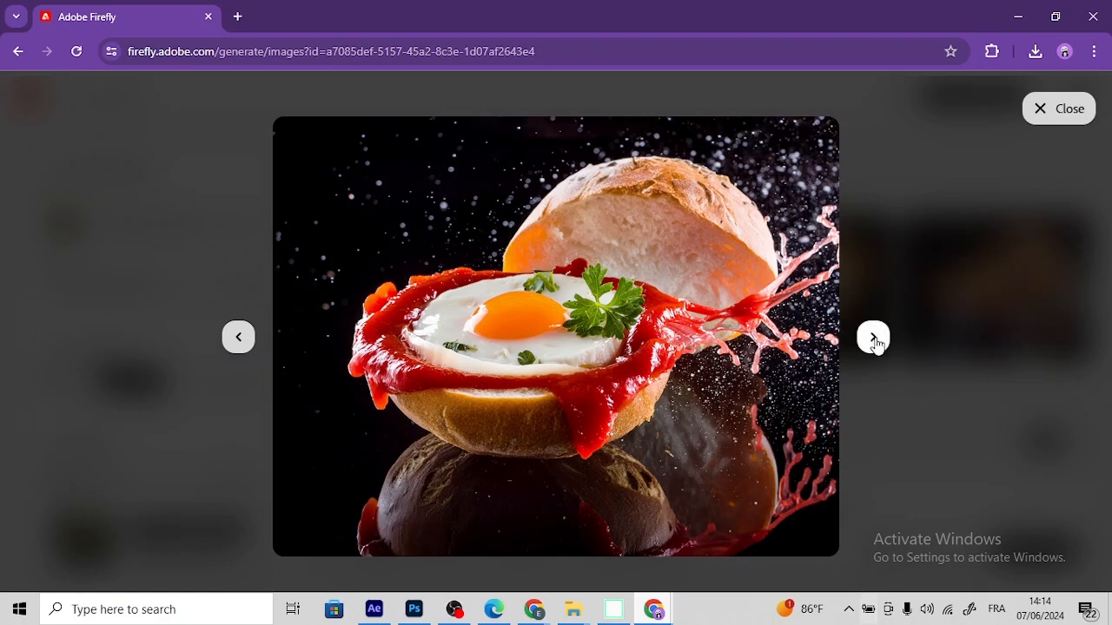
click(874, 340)
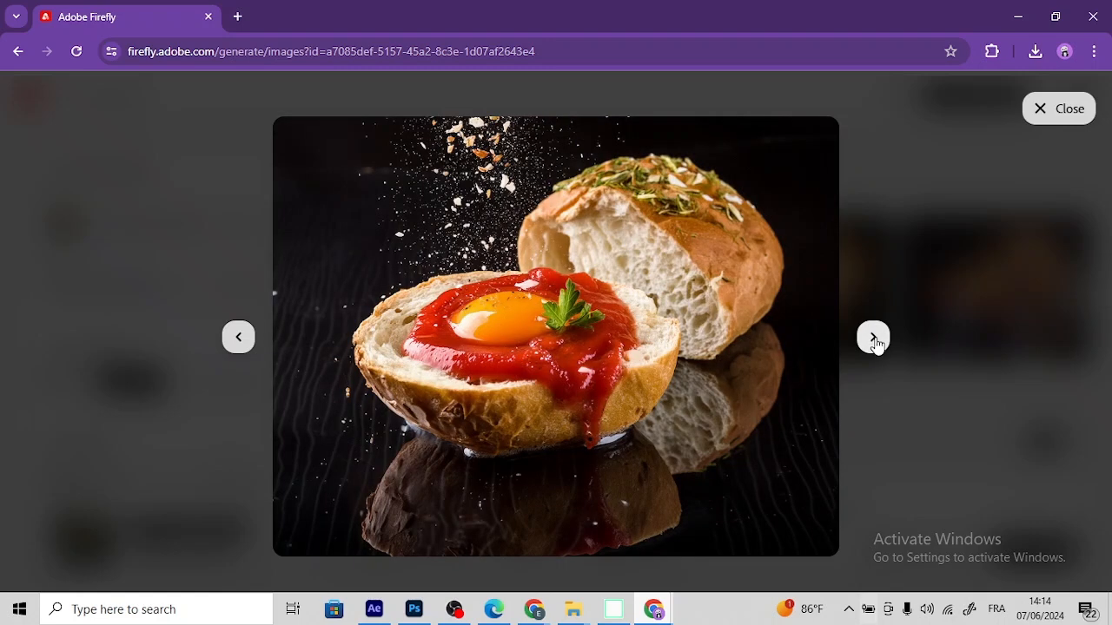
click(1044, 115)
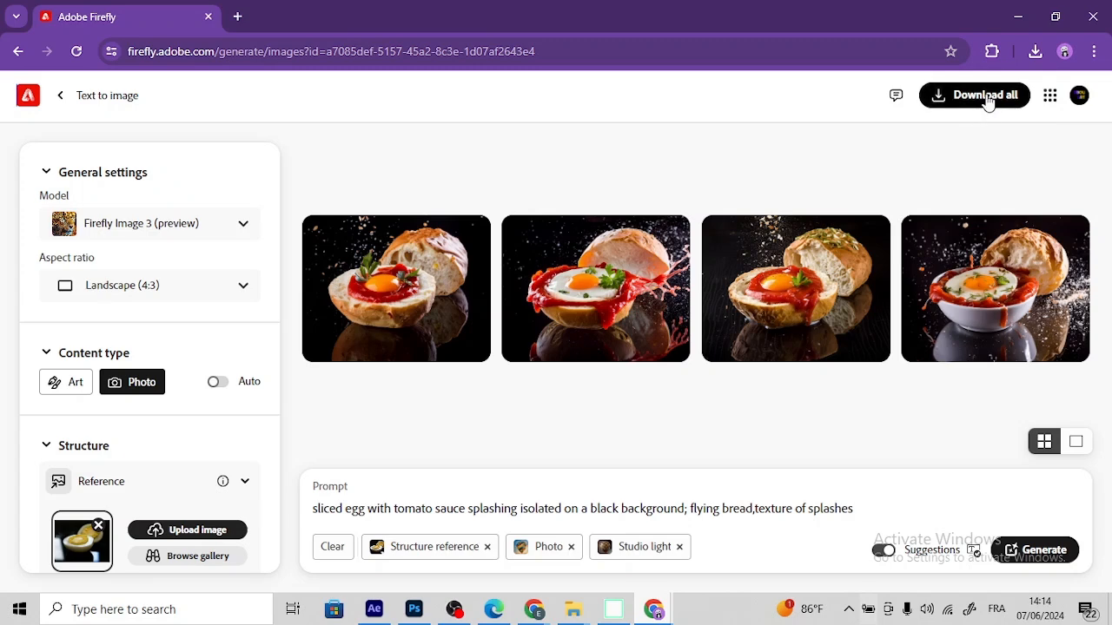
click(988, 98)
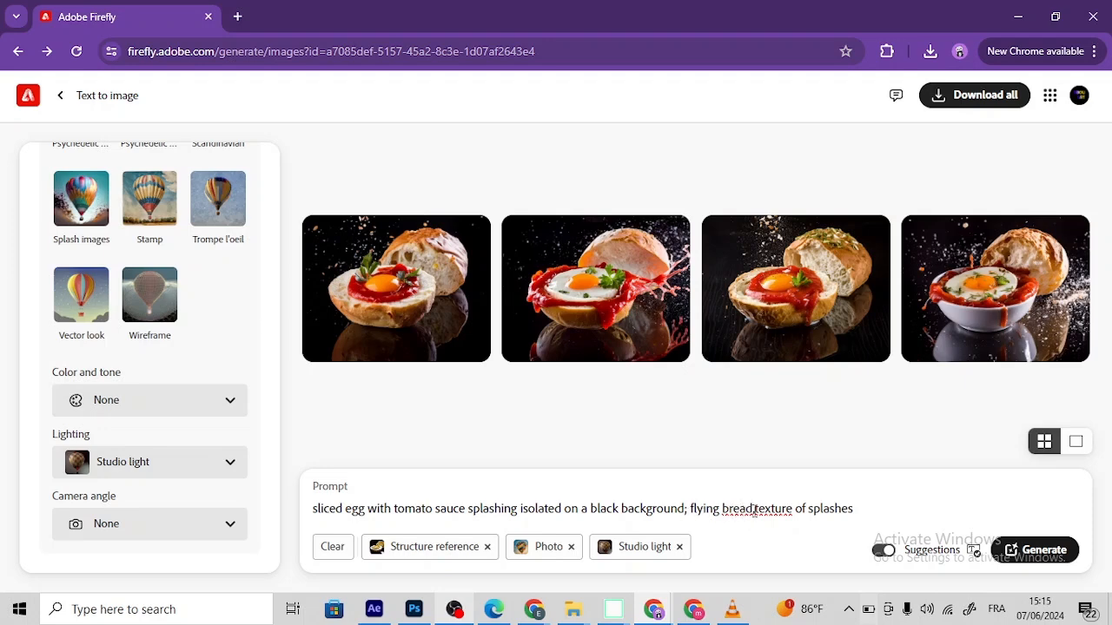
Step: Rework the prompt to read "sliced egg ; flying egg, isolated on a black background;"
drag(752, 508, 721, 508)
text(egg,)
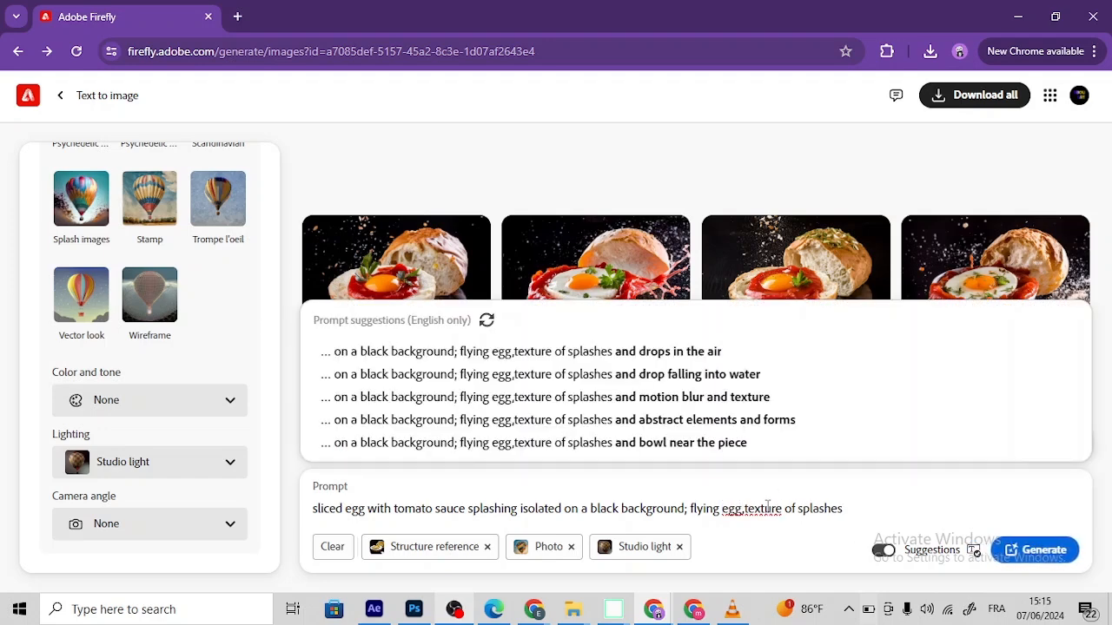
drag(368, 508, 687, 508)
key(ctrl+c)
key(BackSpace)
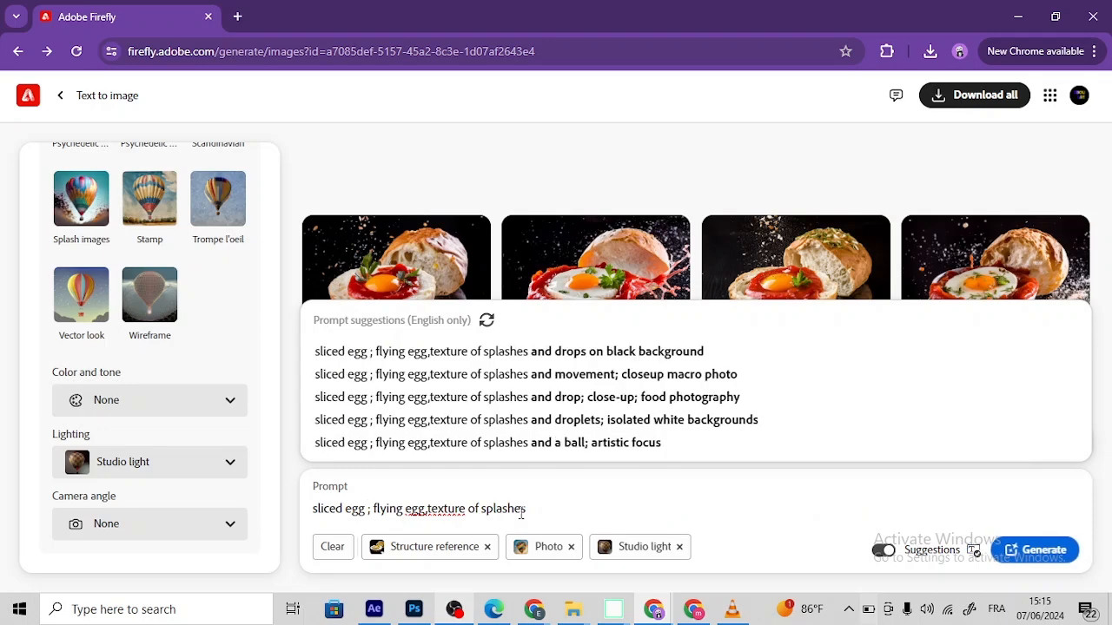
drag(521, 513, 579, 508)
key(BackSpace)
key(ctrl+v)
text(,)
Step: Append "splashes of flour powder" to the end of the prompt
click(650, 510)
text(;)
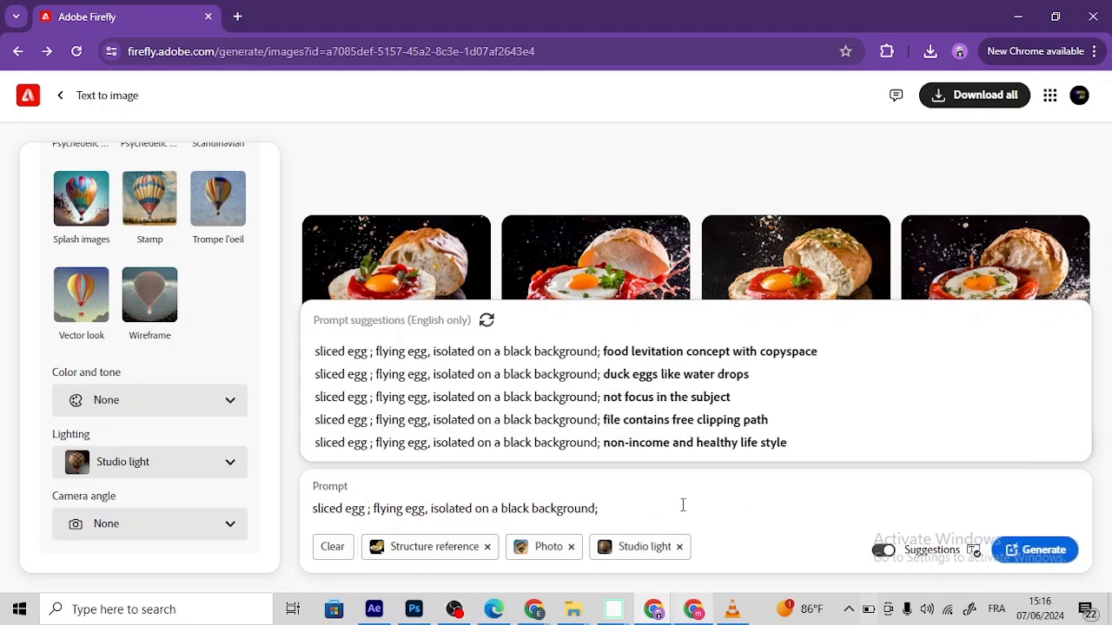
text(splashes of flower)
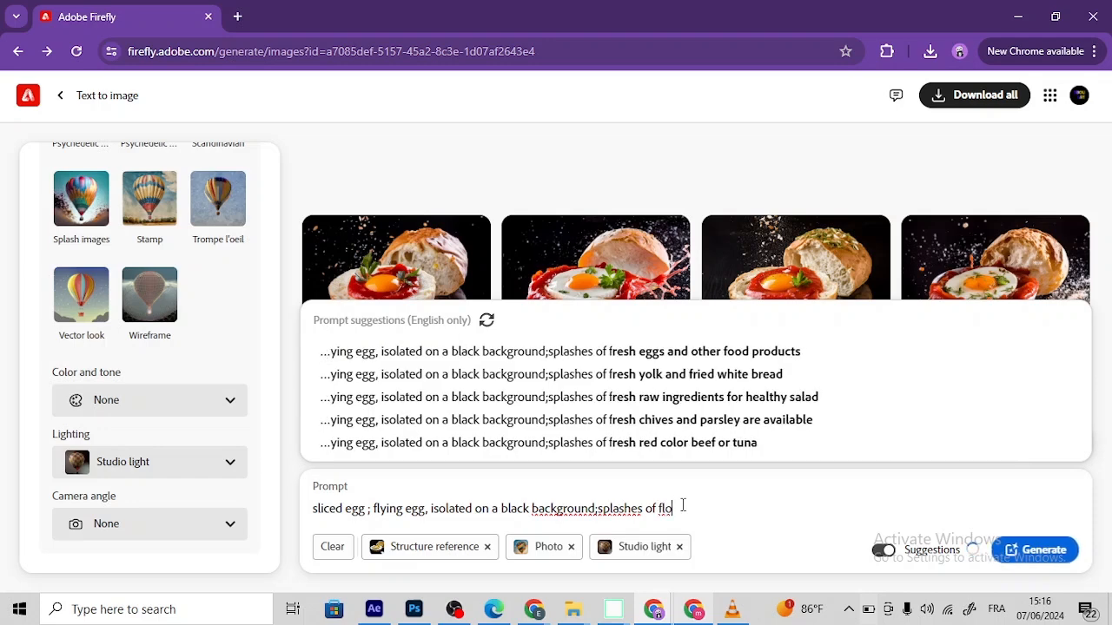
key(BackSpace)
key(BackSpace)
key(BackSpace)
text(u)
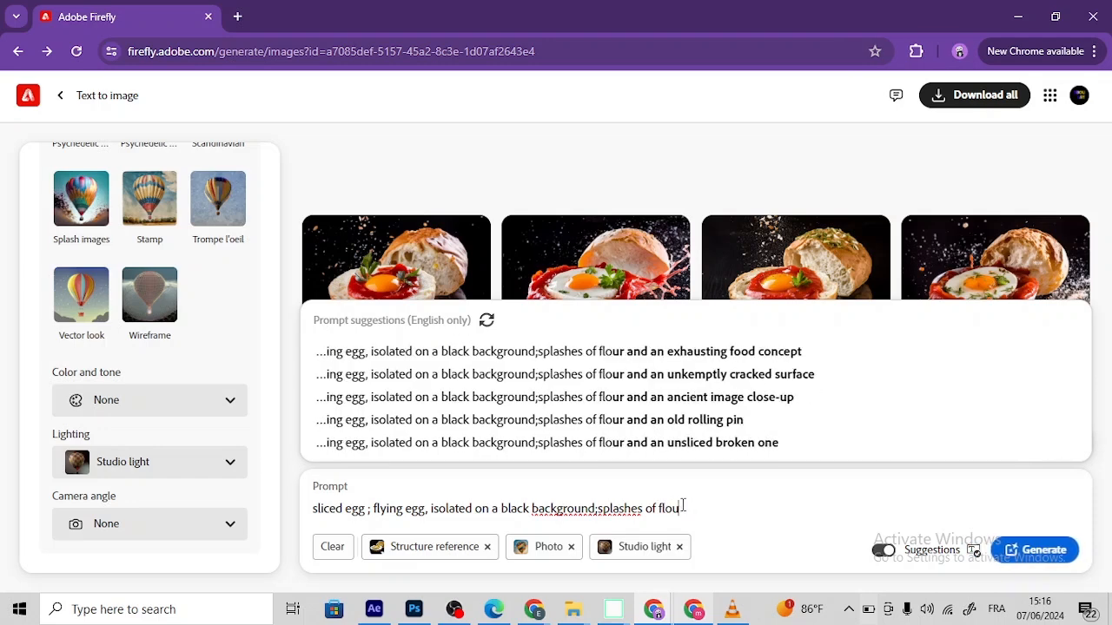
text(r powder and frozen)
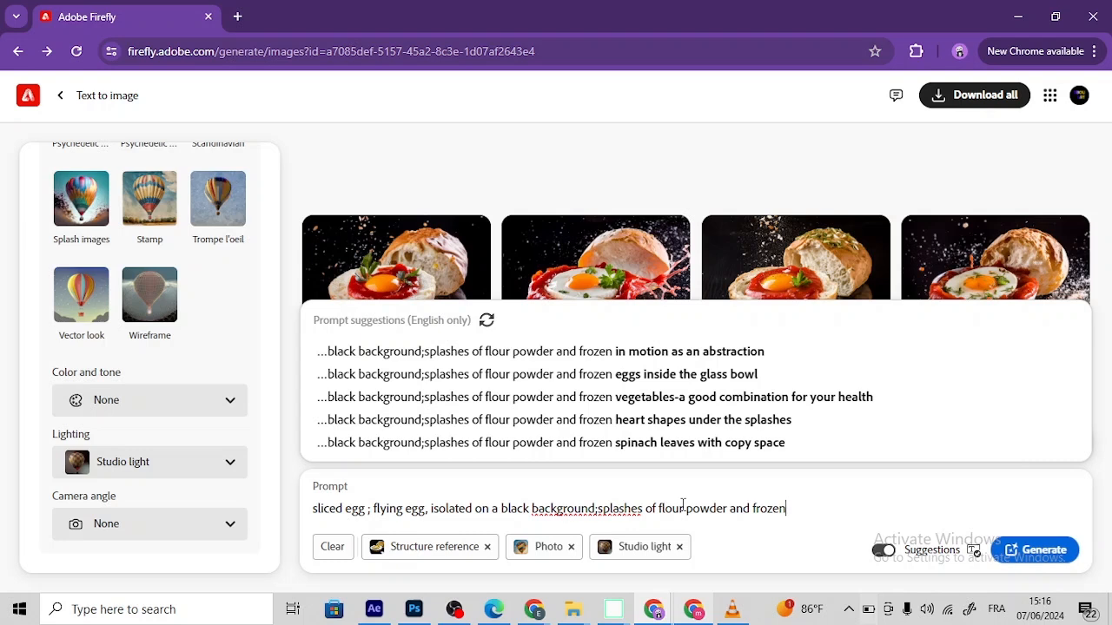
text( motion)
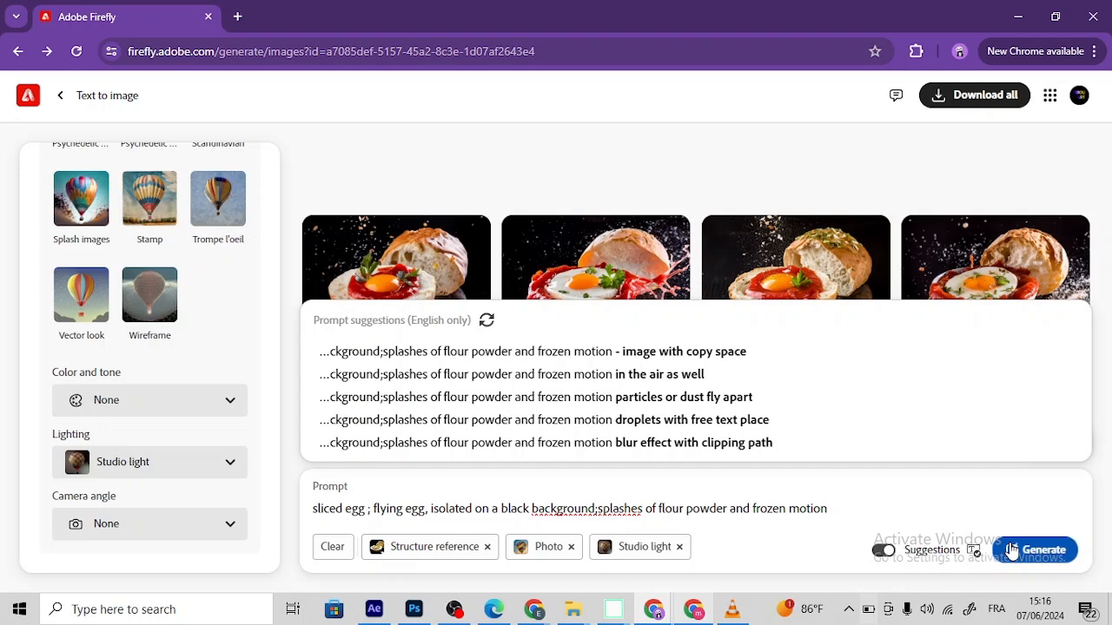
Step: Finish the prompt with "and frozen motion" and generate a new set of images
click(1012, 550)
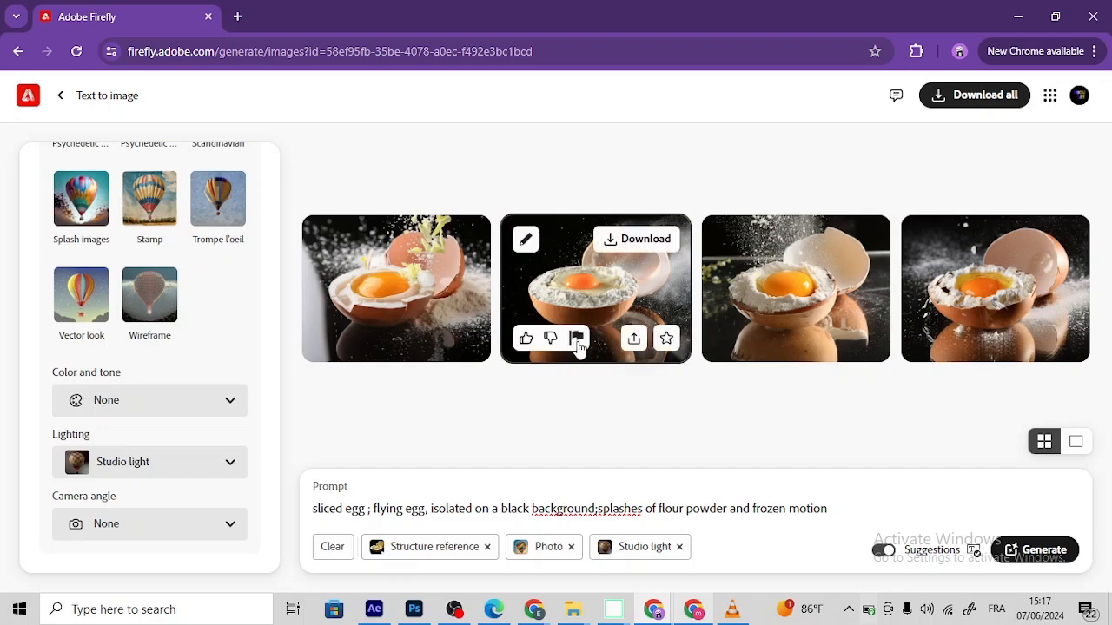
Step: Examine each of the generated flour-splash egg images at enlarged size and return to the results overview
click(460, 300)
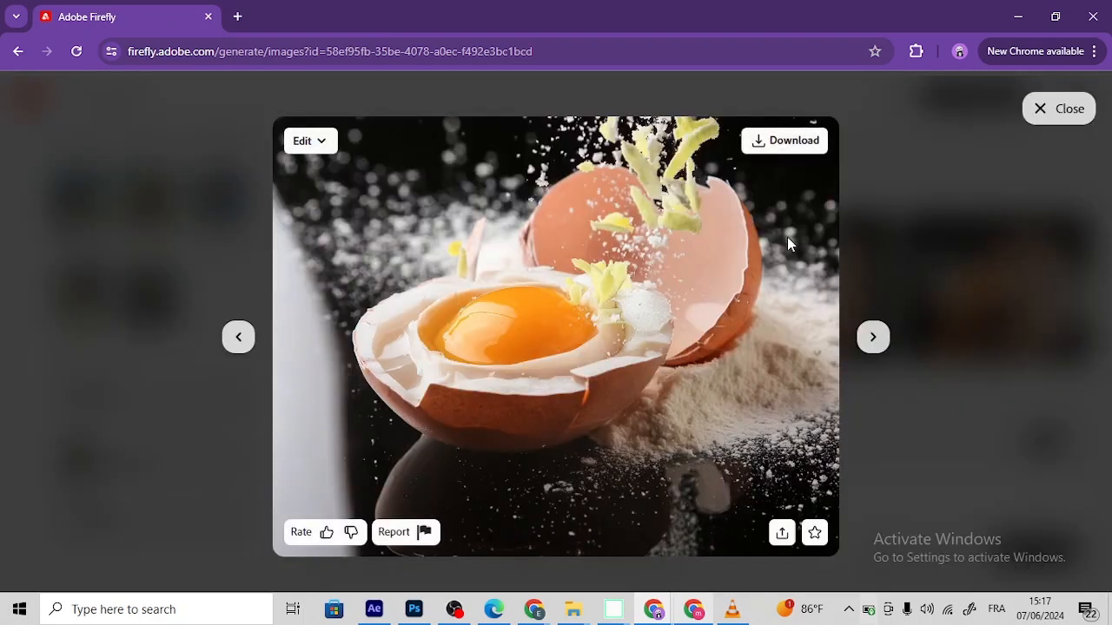
click(874, 338)
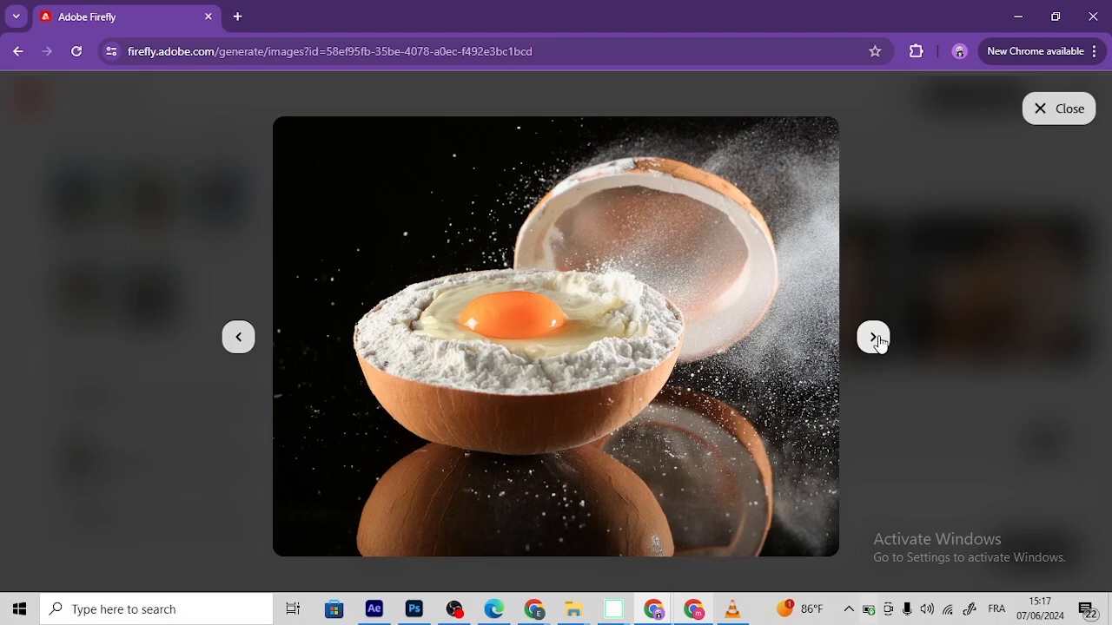
click(874, 339)
click(875, 339)
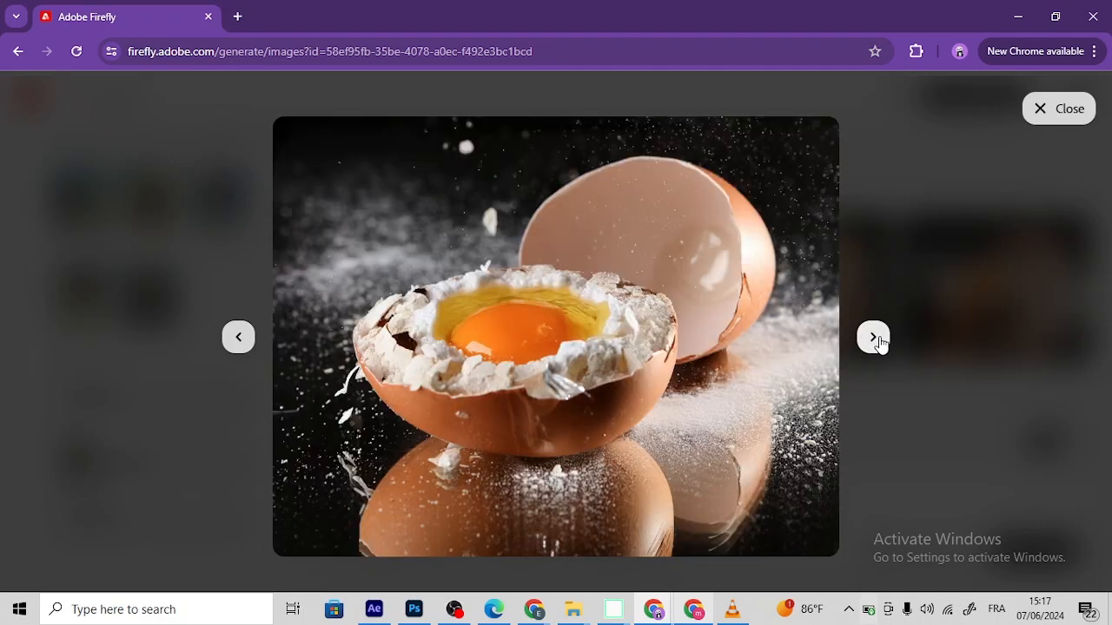
click(874, 339)
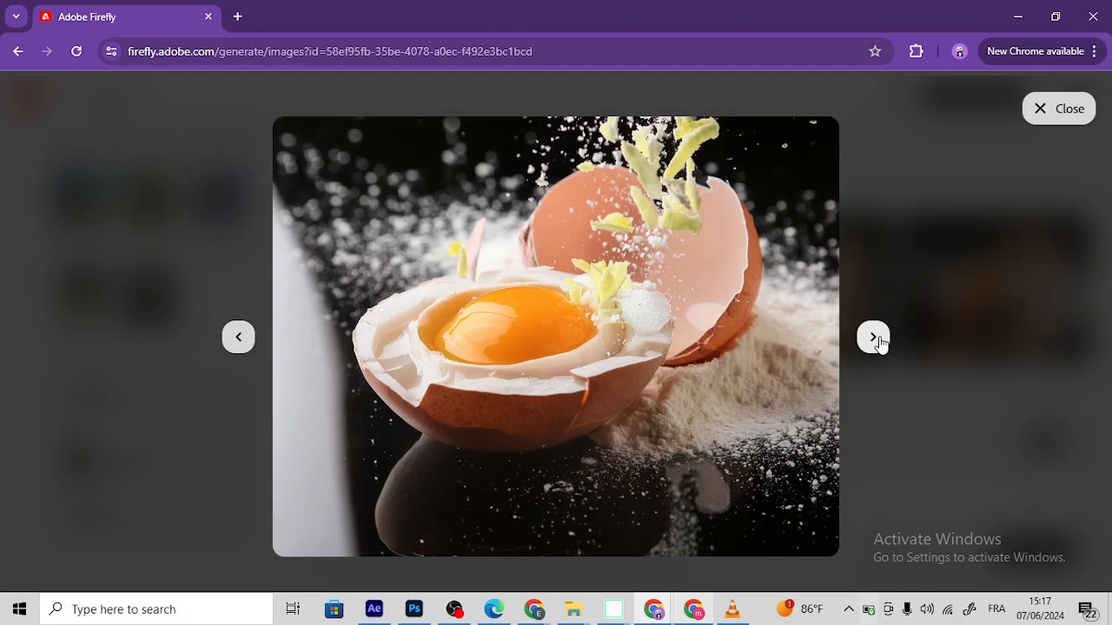
click(875, 338)
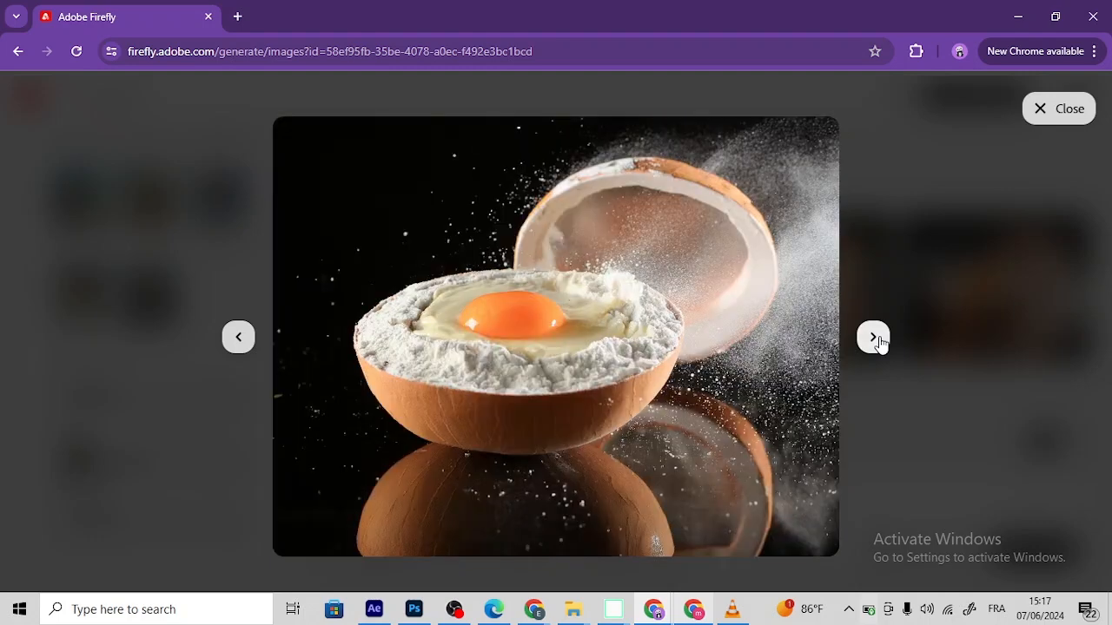
click(874, 339)
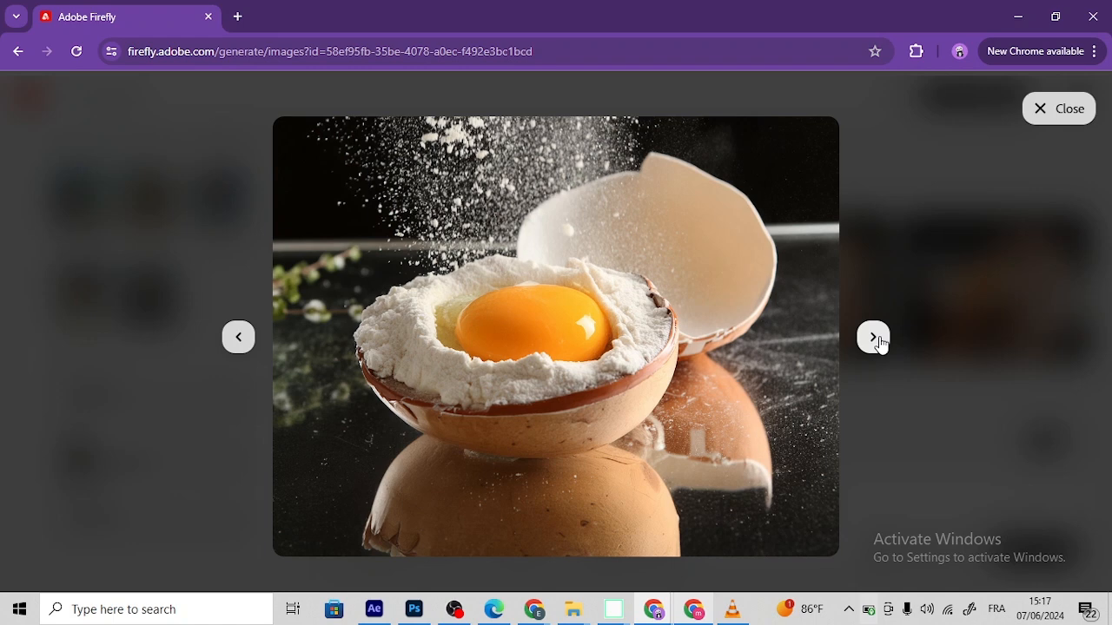
click(874, 339)
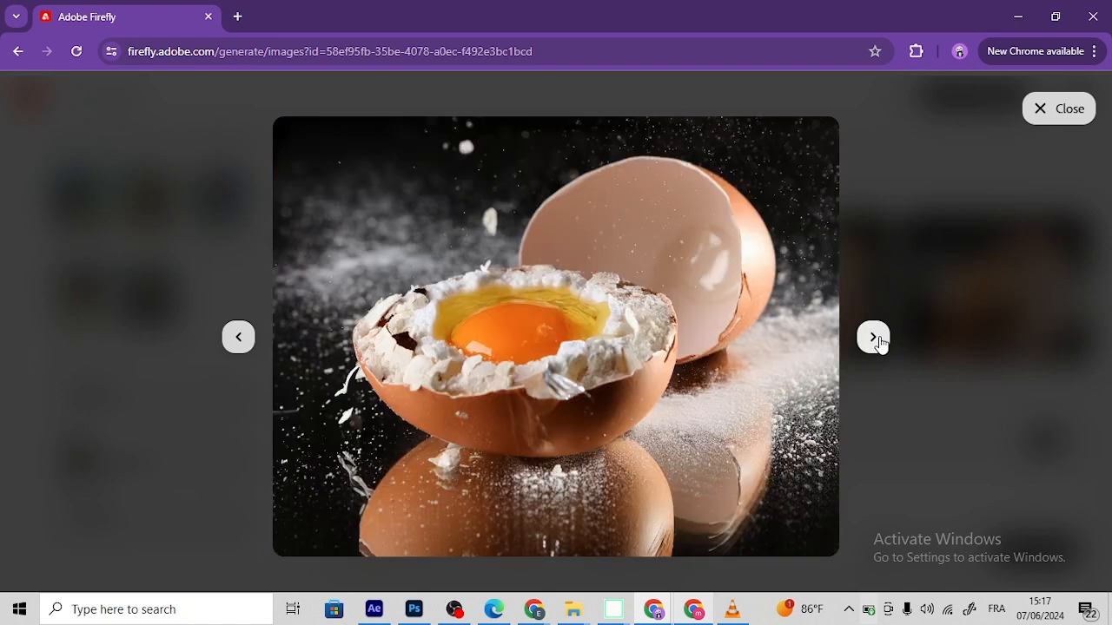
click(1058, 110)
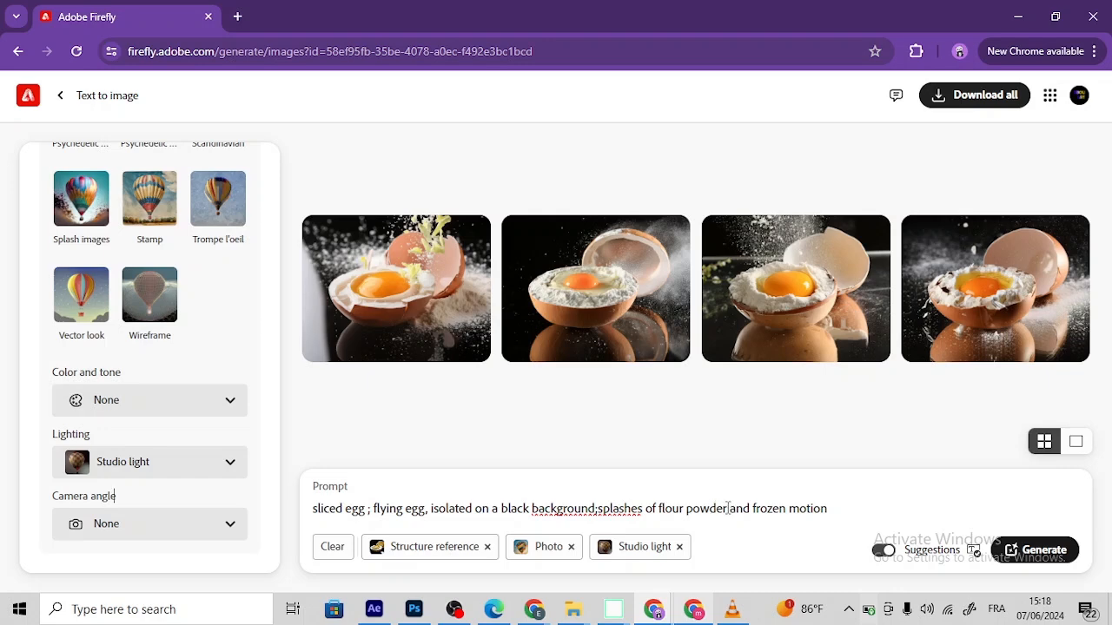
Step: Replace "flour powder" with "flower" in the prompt and generate the images again
drag(726, 509, 658, 509)
text(flower)
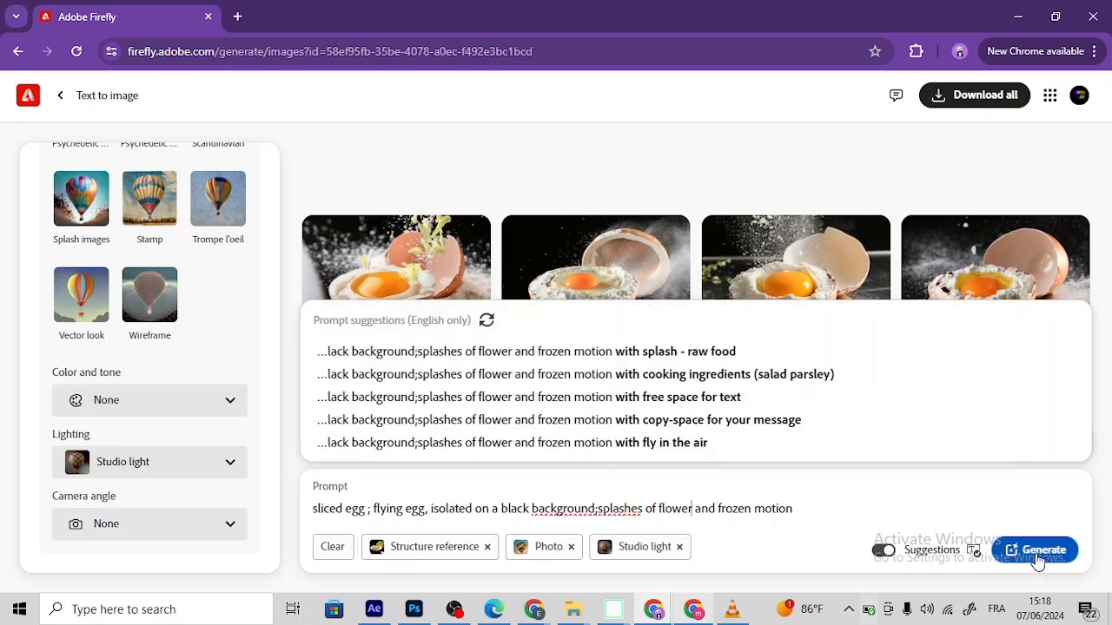
click(1038, 553)
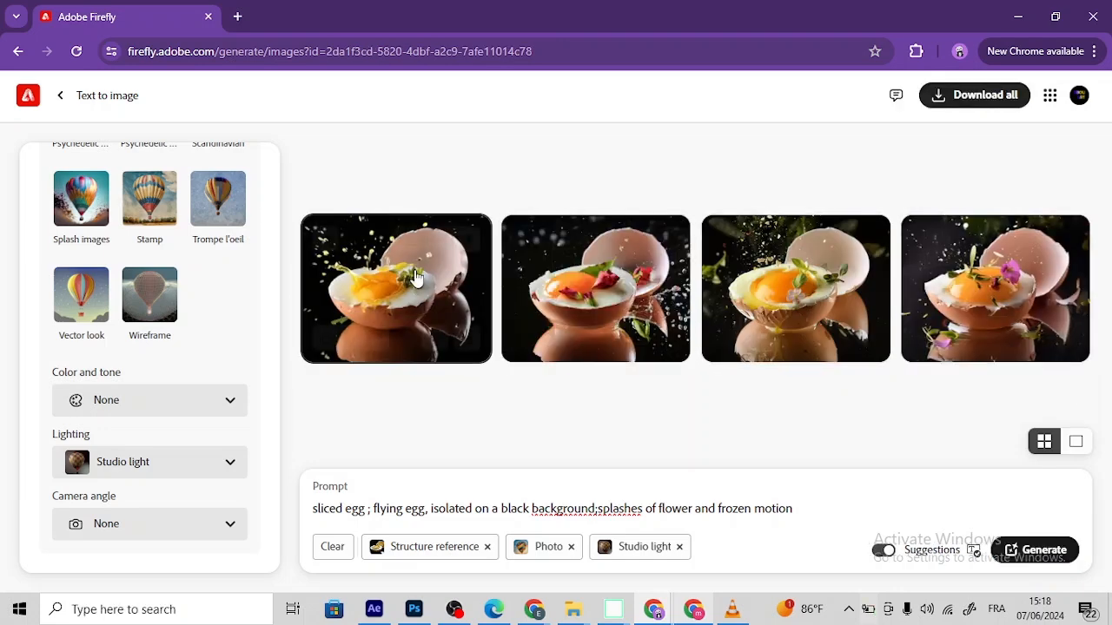
Step: Examine the generated egg images with flower splashes one after another at enlarged size
click(712, 322)
click(873, 336)
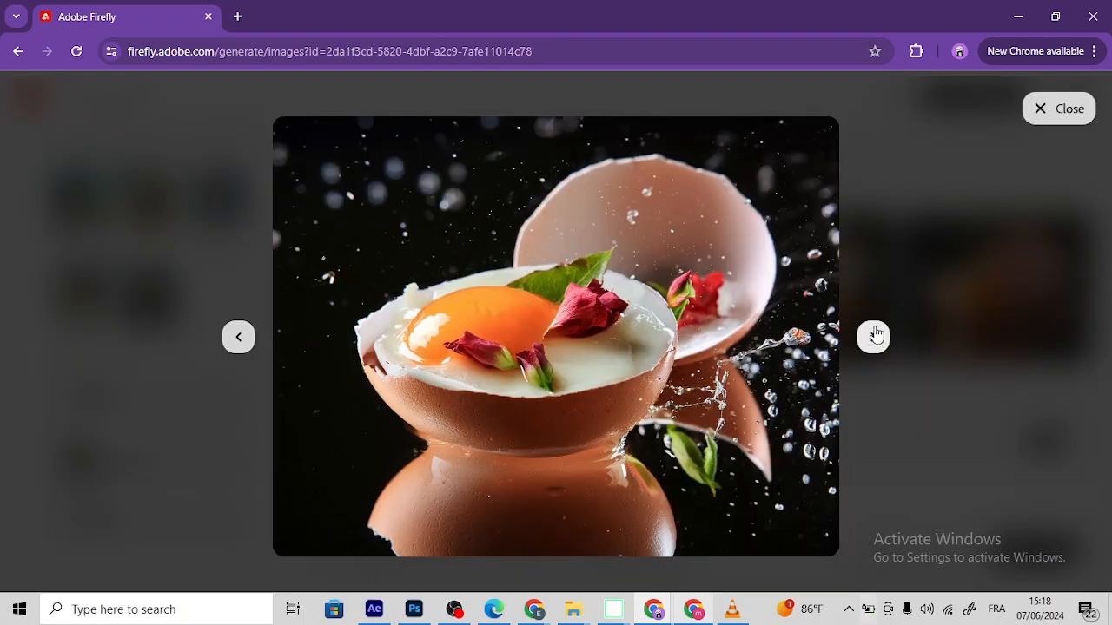
click(874, 336)
click(873, 336)
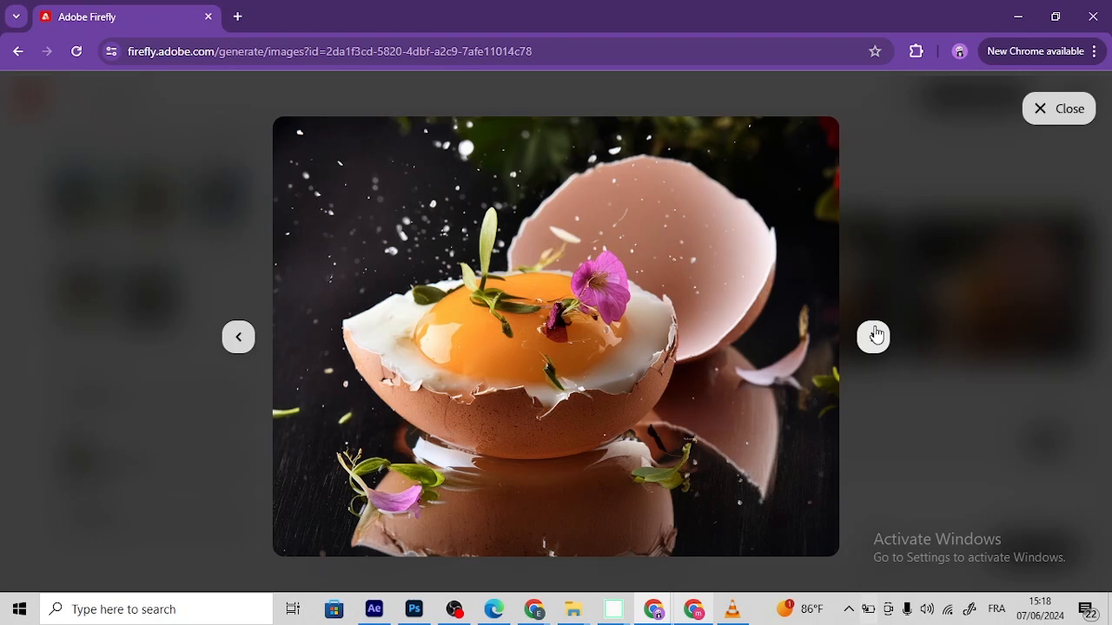
click(873, 336)
click(874, 336)
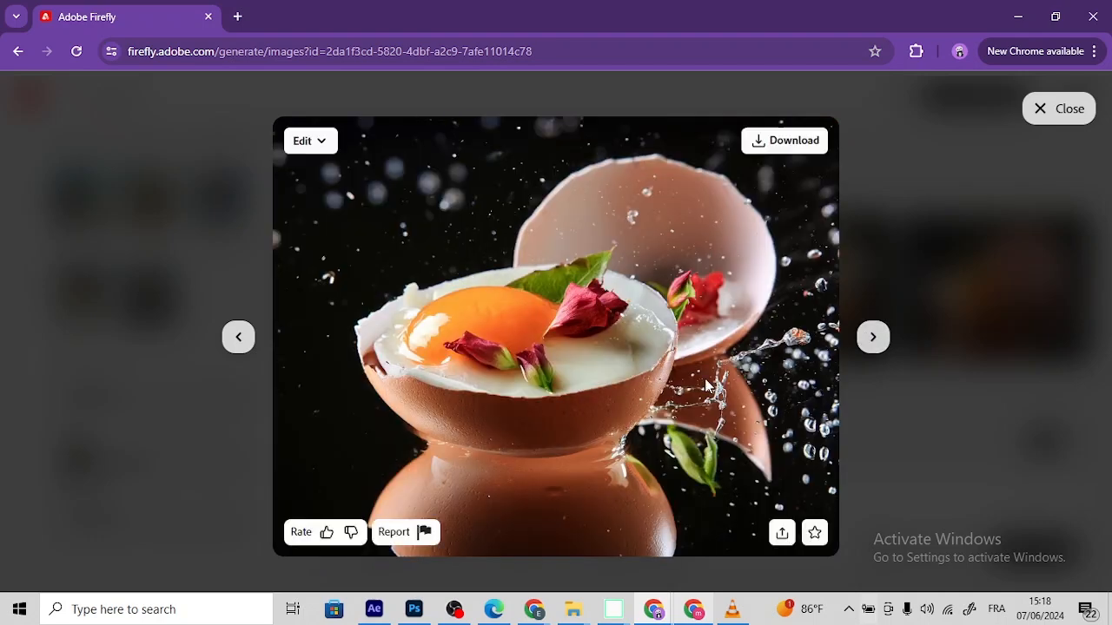